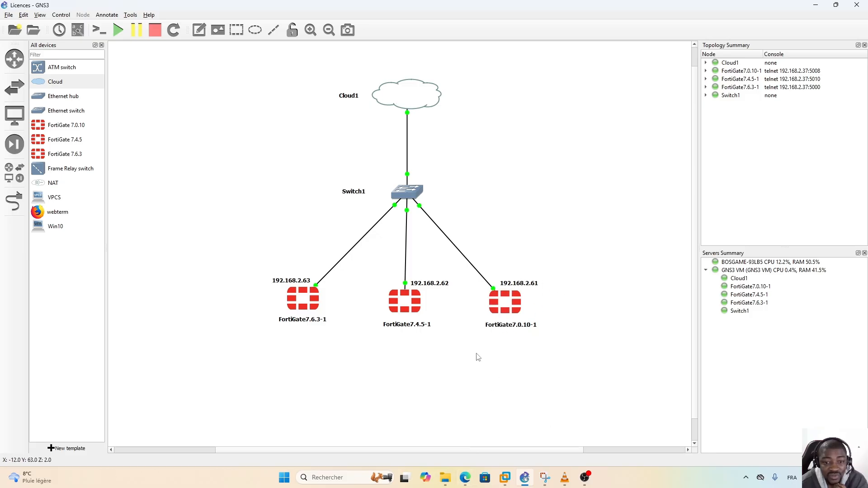
Bring Edge forward and switch to the 192.168.2.61 FortiGate login tab.
{"action": "left_click", "coordinate": [465, 478]}
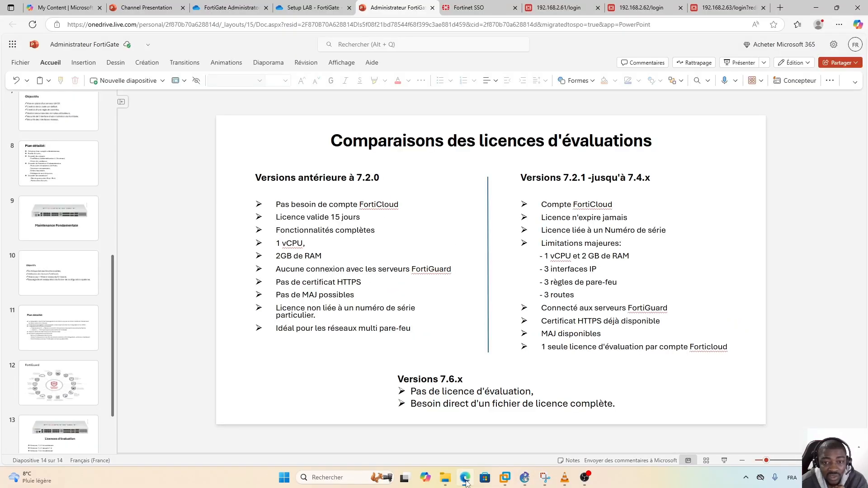
{"action": "left_click", "coordinate": [557, 8]}
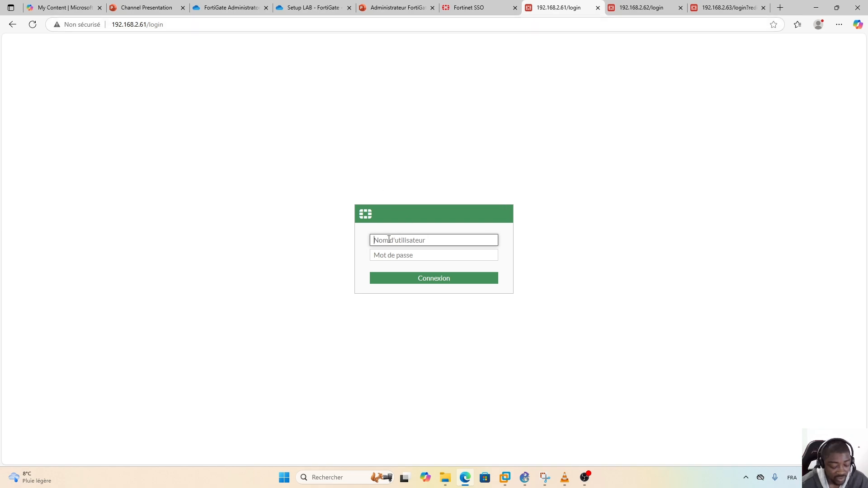
Sign in to the 192.168.2.61 FortiGate as admin and skip the initial setup.
{"action": "type", "text": "admin"}
{"action": "key", "text": "Tab"}
{"action": "type", "text": "f"}
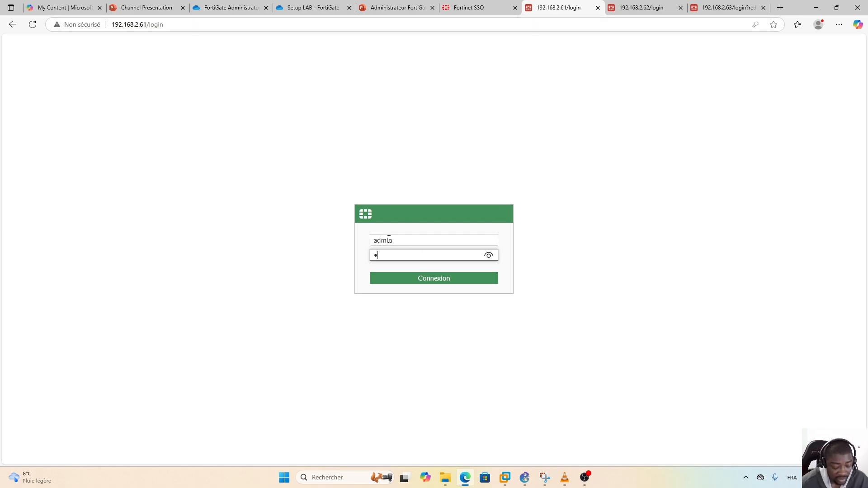
{"action": "key", "text": "Return"}
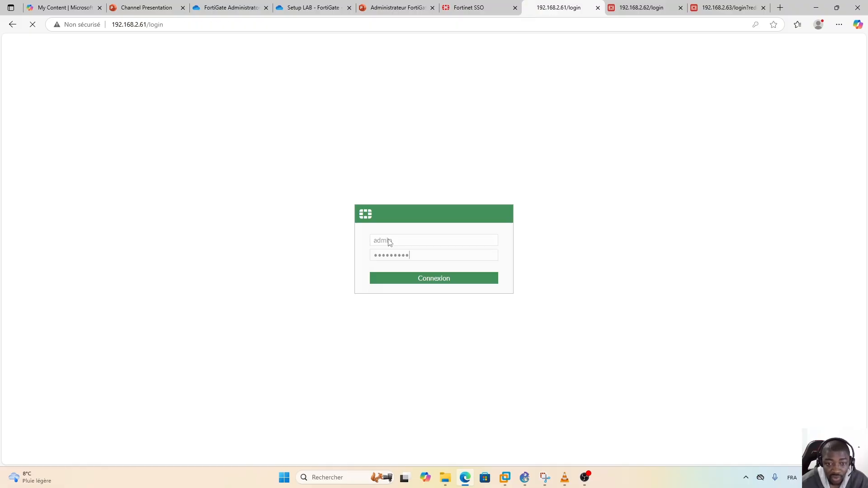
{"action": "left_click", "coordinate": [457, 300]}
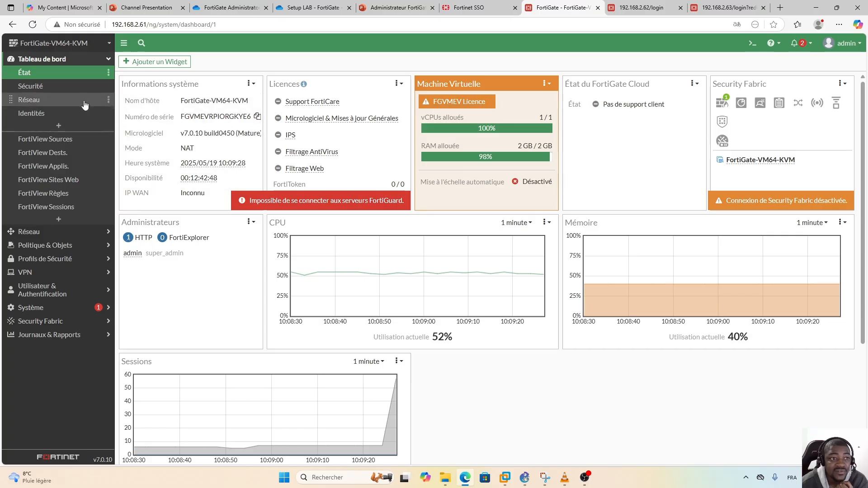
Open System > FortiGuard and highlight the evaluation licence expiry date 2025/06/02.
{"action": "left_click", "coordinate": [47, 309]}
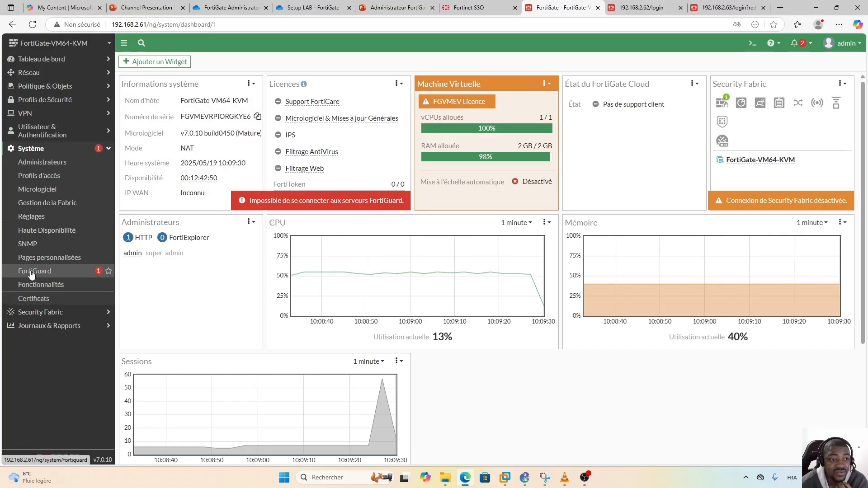
{"action": "left_click", "coordinate": [33, 274]}
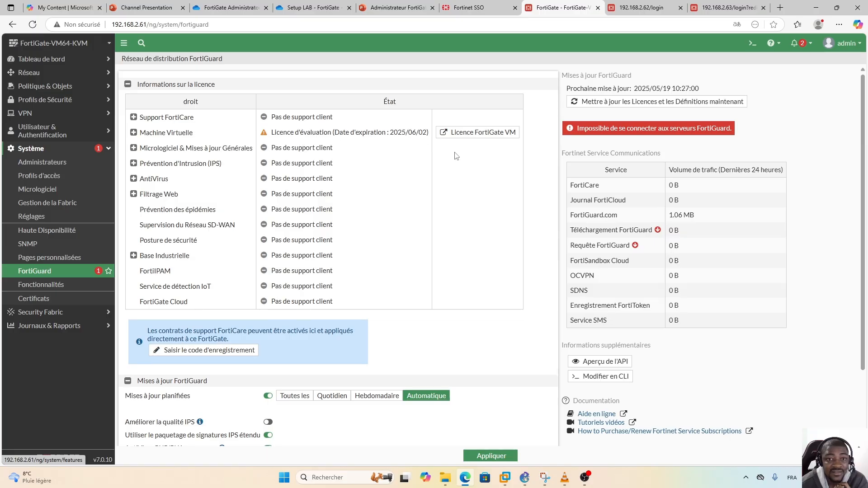
{"action": "left_click_drag", "start_coordinate": [337, 133], "coordinate": [427, 134]}
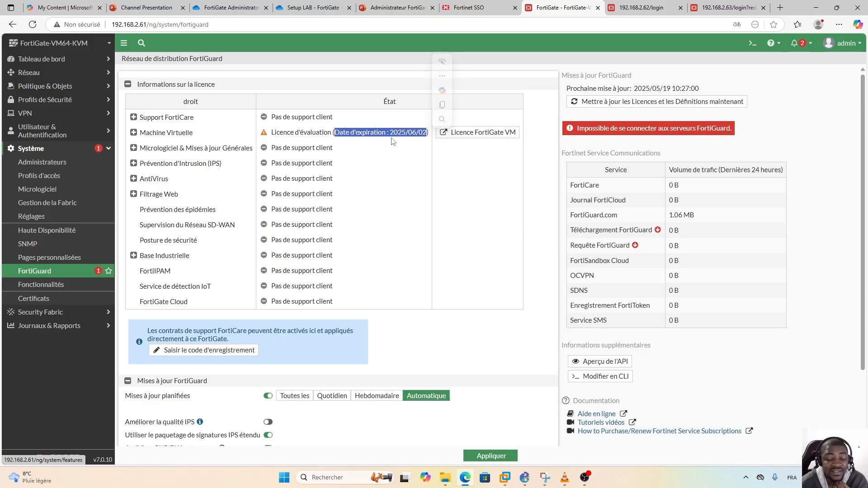
{"action": "left_click", "coordinate": [410, 146]}
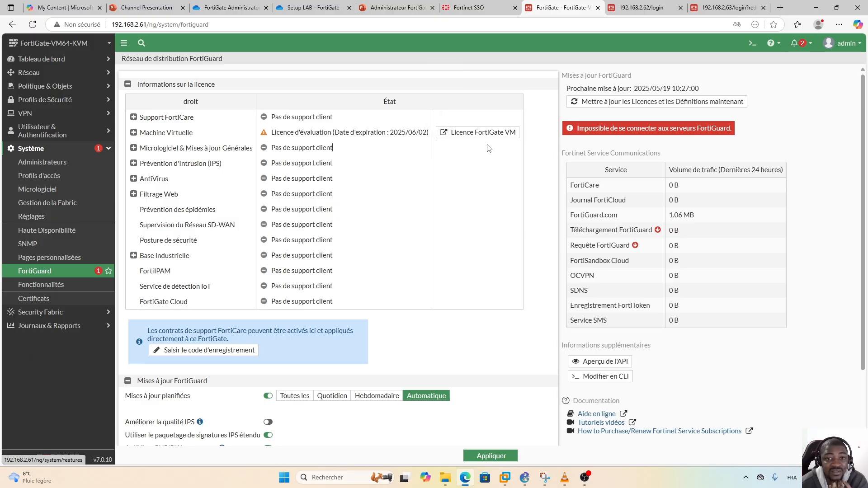
View the FortiGate VM licence details, return to FortiGuard, and highlight the server connection error.
{"action": "left_click", "coordinate": [477, 132]}
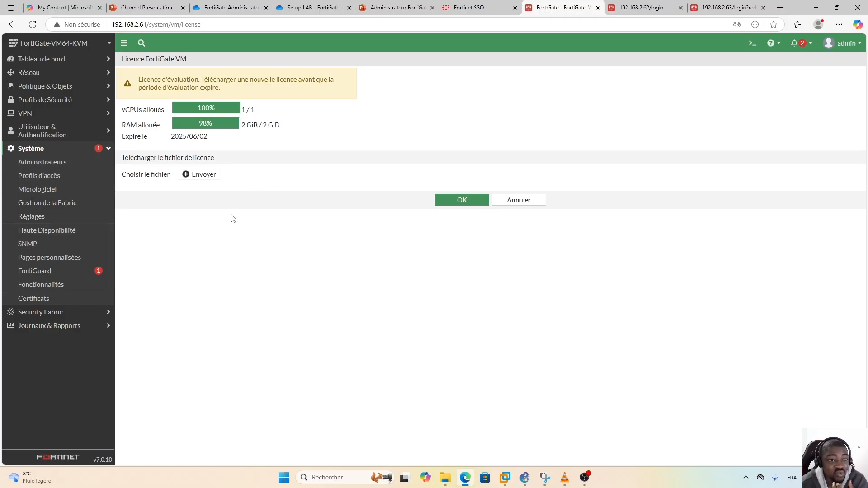
{"action": "left_click", "coordinate": [36, 272]}
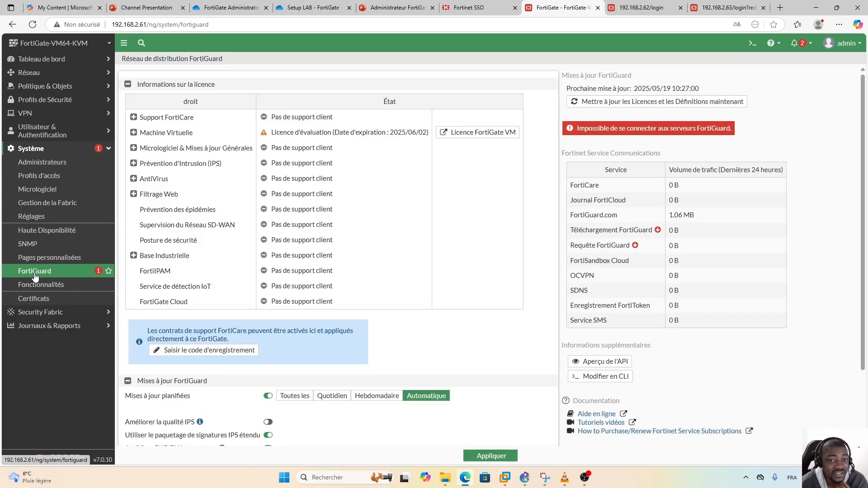
{"action": "scroll", "coordinate": [526, 308], "scroll_direction": "down", "scroll_amount": 2}
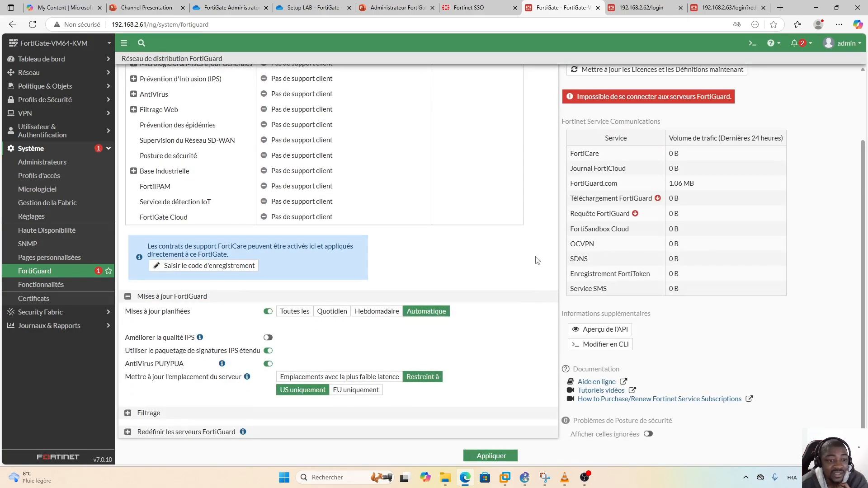
{"action": "scroll", "coordinate": [535, 260], "scroll_direction": "up", "scroll_amount": 2}
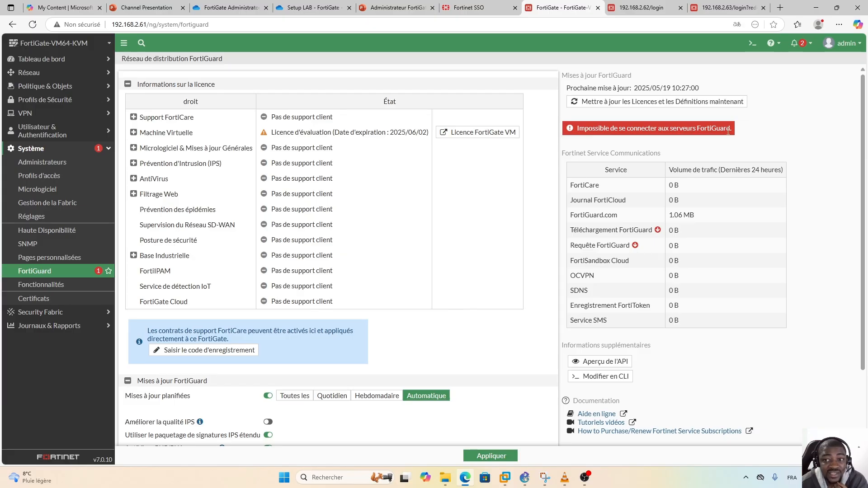
{"action": "left_click_drag", "start_coordinate": [733, 131], "coordinate": [697, 129]}
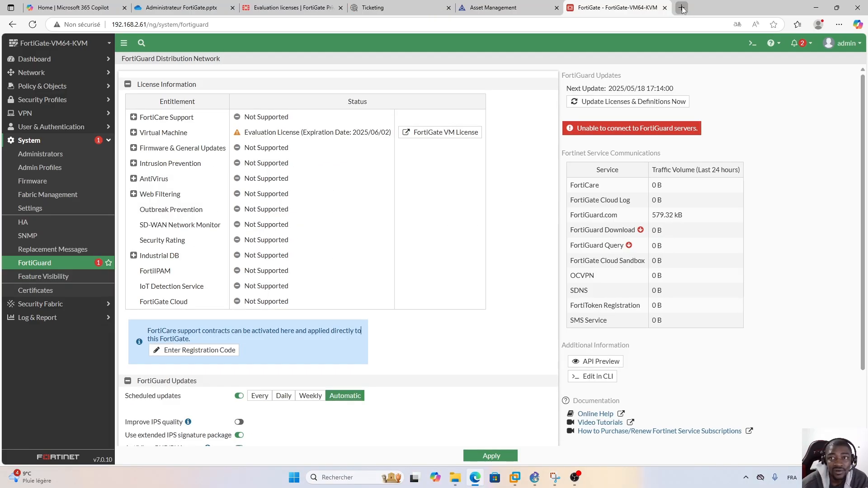
Load 192.168.2.62 in a new Edge tab.
{"action": "left_click", "coordinate": [681, 8]}
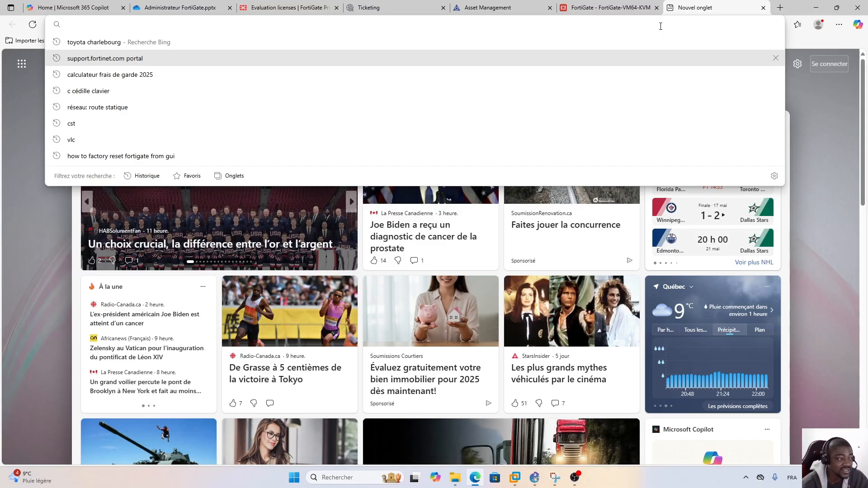
{"action": "type", "text": "192.168."}
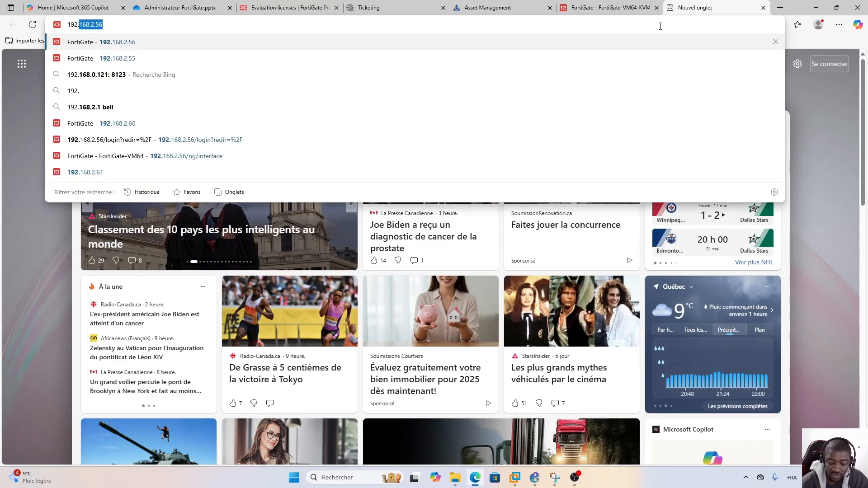
{"action": "type", "text": "2."}
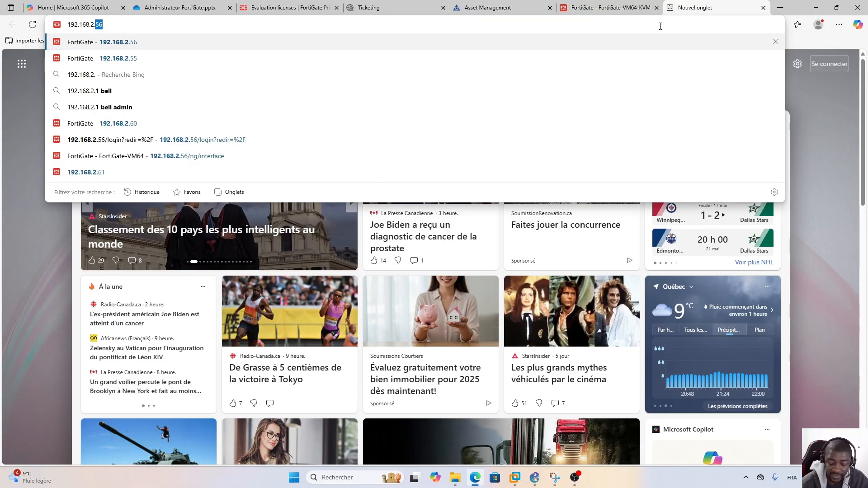
{"action": "type", "text": "62"}
{"action": "key", "text": "Return"}
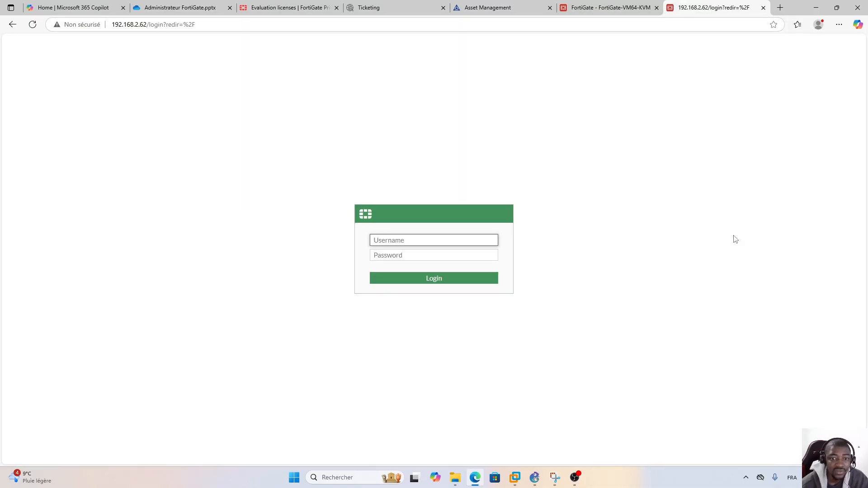
Sign in to the 192.168.2.62 FortiGate as admin.
{"action": "type", "text": "adm"}
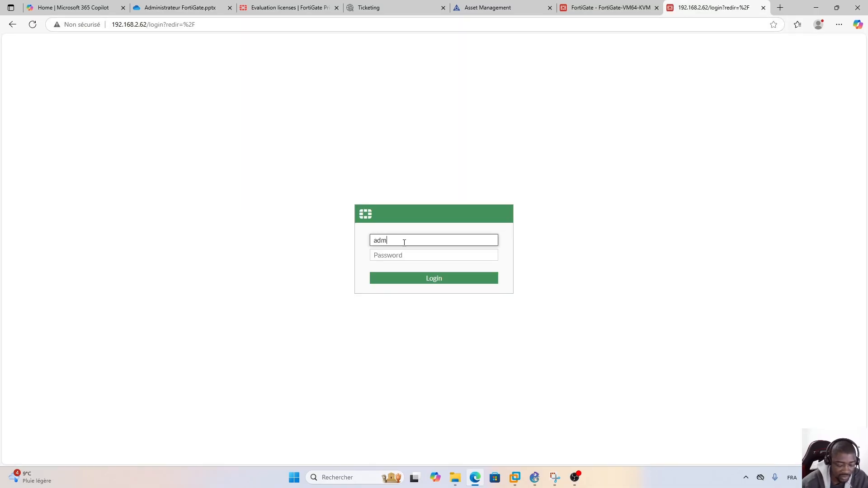
{"action": "type", "text": "in"}
{"action": "key", "text": "Tab"}
{"action": "type", "text": "ad"}
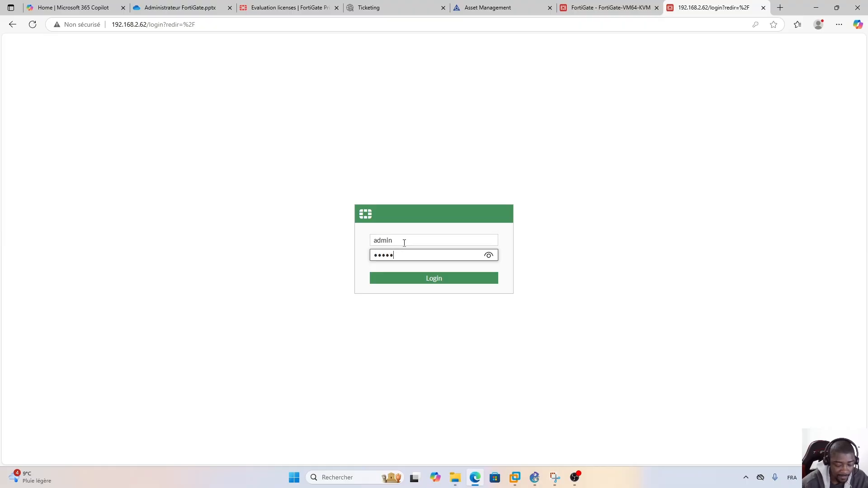
{"action": "key", "text": "Return"}
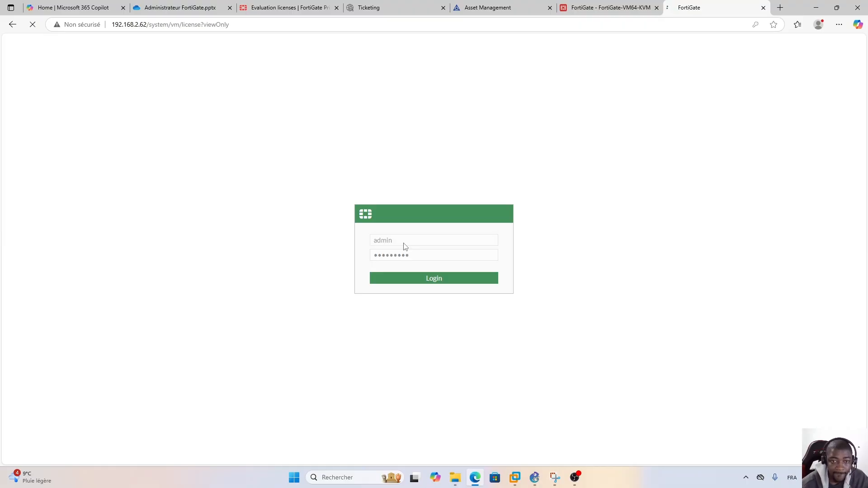
Decline Edge's password-saving and translation prompts, then return to the 192.168.2.61 FortiGuard page.
{"action": "left_click", "coordinate": [772, 148]}
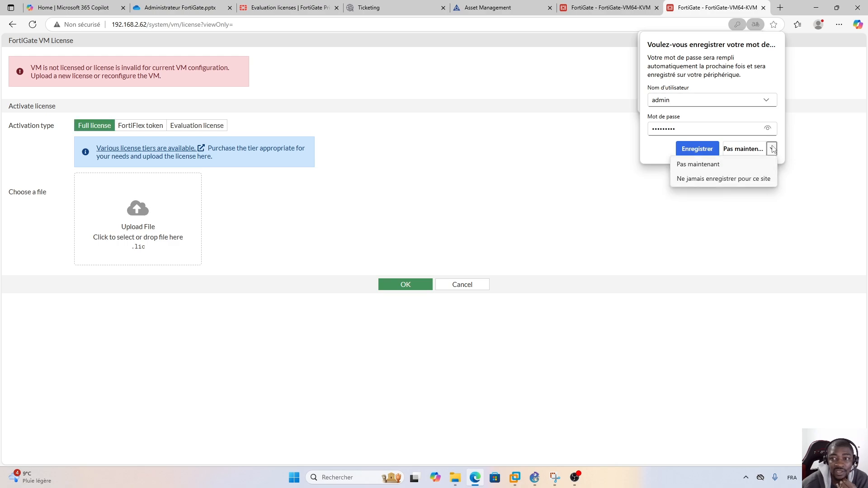
{"action": "left_click", "coordinate": [739, 179]}
{"action": "left_click", "coordinate": [752, 102]}
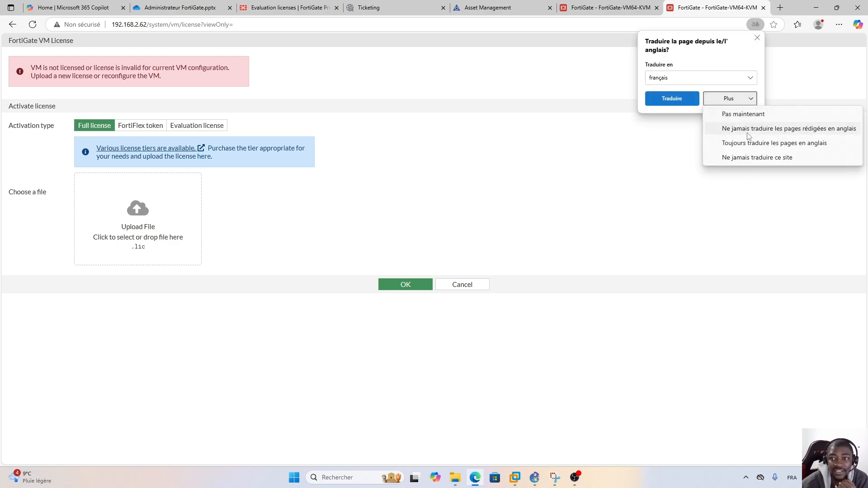
{"action": "left_click", "coordinate": [737, 116]}
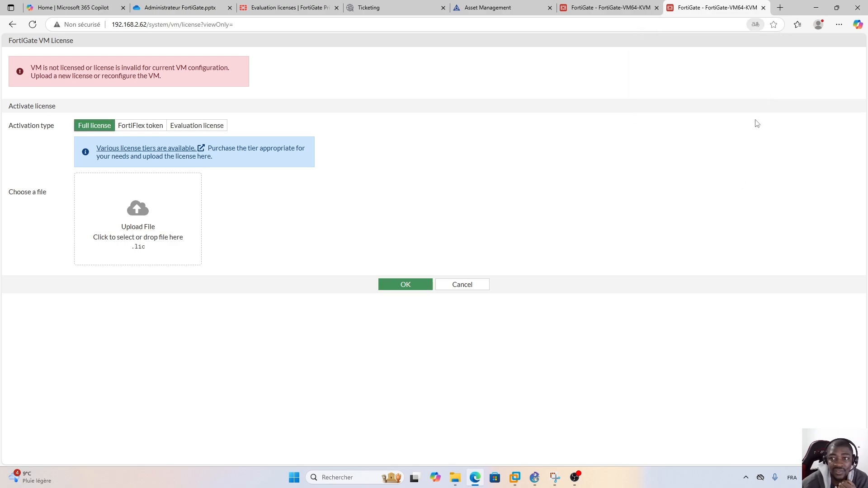
{"action": "left_click", "coordinate": [610, 9]}
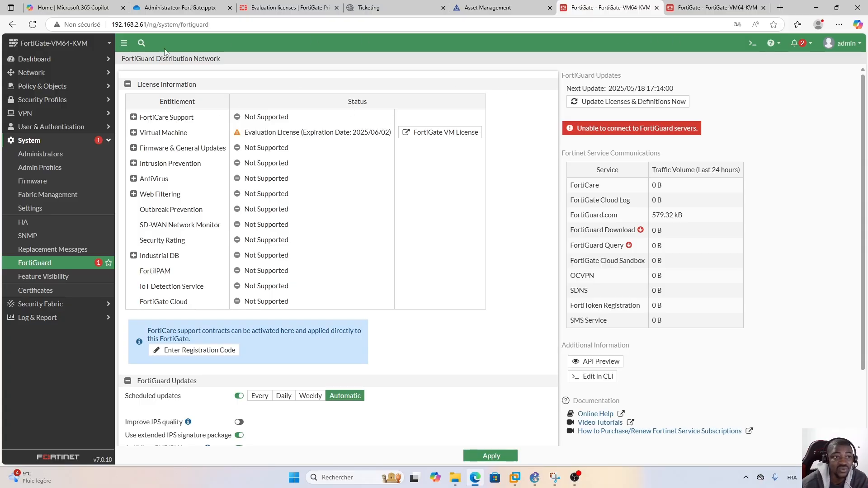
Return to the 192.168.2.62 VM licence activation page reporting the VM is unlicensed.
{"action": "left_click", "coordinate": [708, 10]}
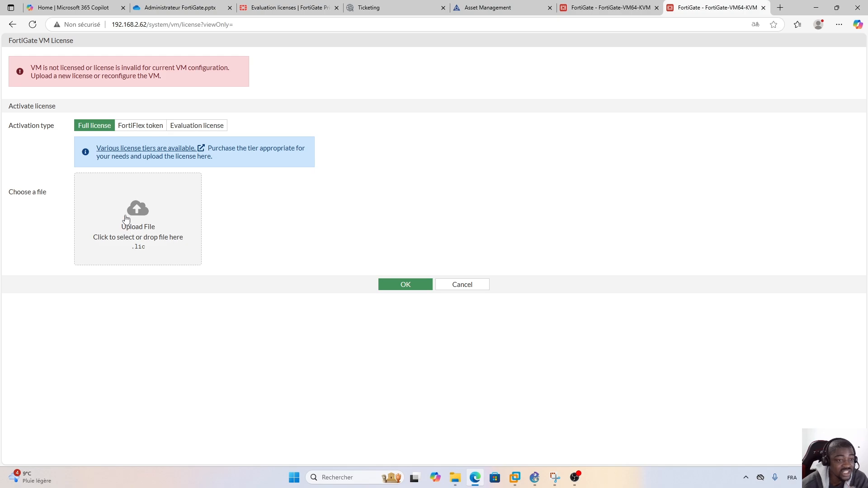
Set the licence activation type to Evaluation license, revealing the FortiCare login form.
{"action": "left_click", "coordinate": [140, 126]}
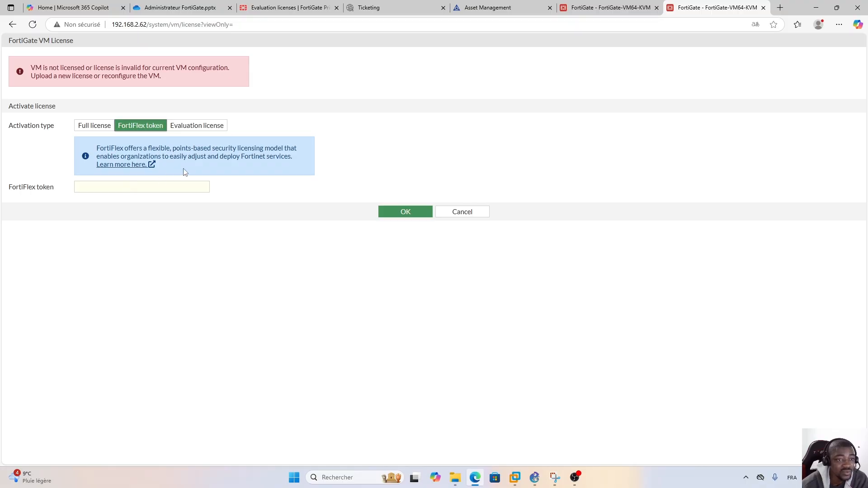
{"action": "left_click", "coordinate": [196, 129]}
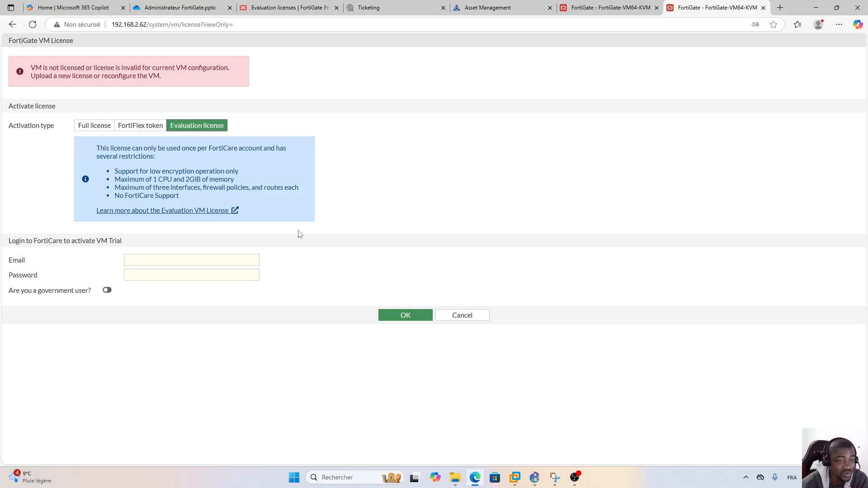
{"action": "left_click_drag", "start_coordinate": [34, 242], "coordinate": [62, 246]}
{"action": "left_click", "coordinate": [110, 264]}
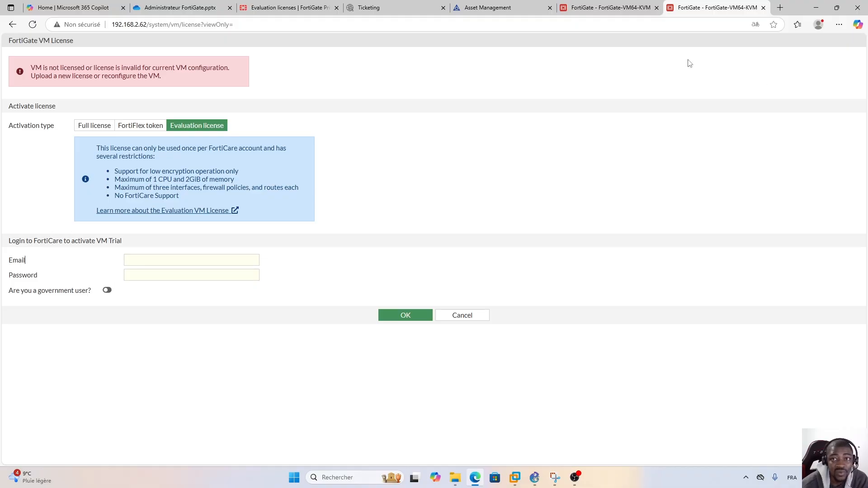
Confirm FortiCloud's Products > Product List is empty, then go back to the FortiGate licence page.
{"action": "left_click", "coordinate": [481, 10]}
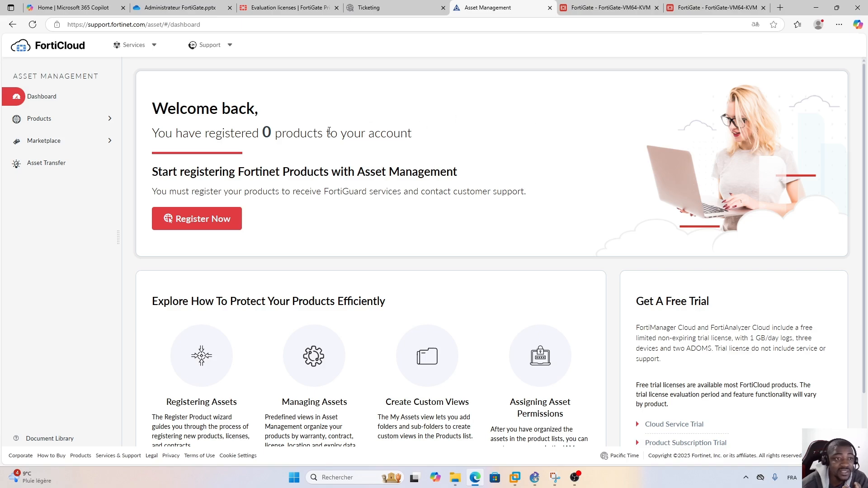
{"action": "left_click", "coordinate": [53, 121]}
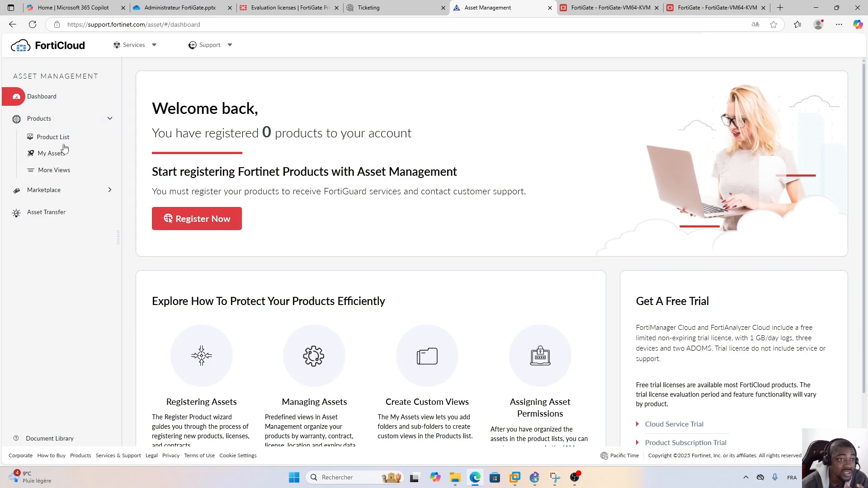
{"action": "left_click", "coordinate": [57, 138]}
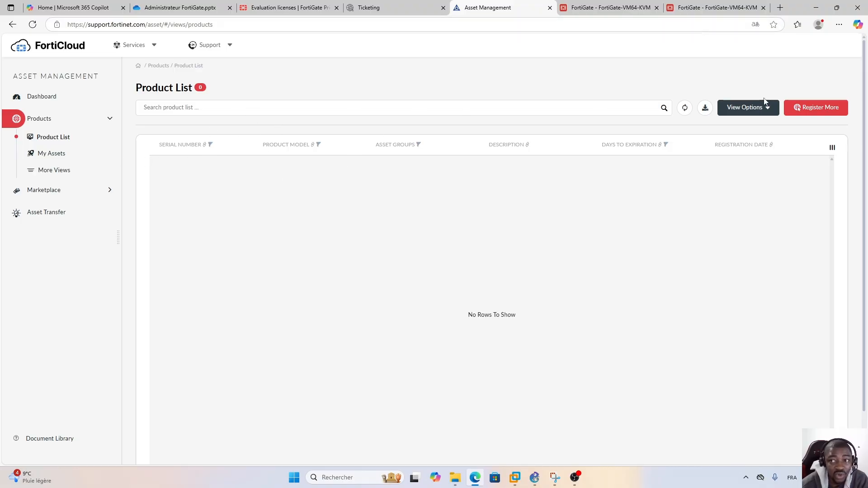
{"action": "left_click", "coordinate": [685, 9]}
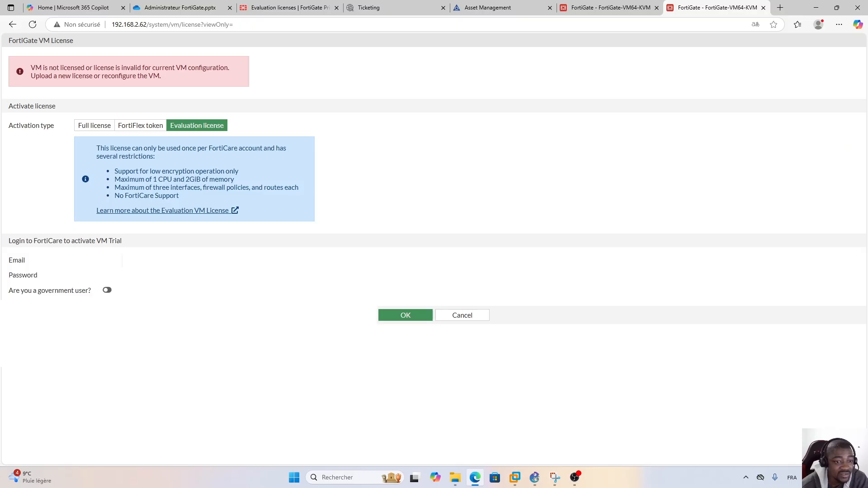
Enter the FortiCare account password, submit the evaluation licence, and confirm the reboot.
{"action": "left_click", "coordinate": [161, 273]}
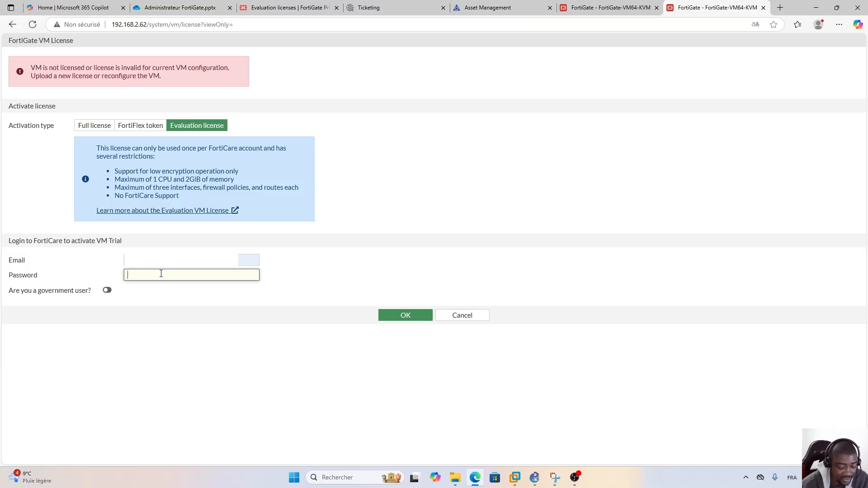
{"action": "key", "text": "Caps_Lock"}
{"action": "type", "text": "•"}
{"action": "key", "text": "Caps_Lock"}
{"action": "type", "text": "•"}
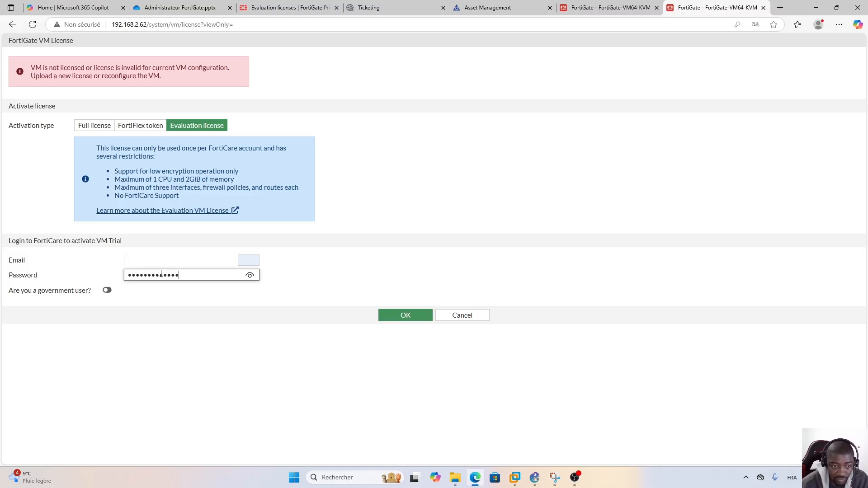
{"action": "left_click", "coordinate": [339, 272]}
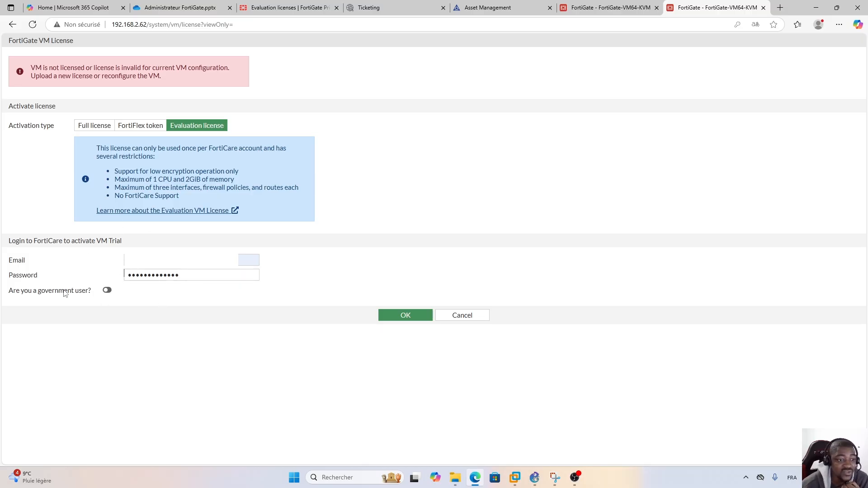
{"action": "left_click", "coordinate": [405, 315]}
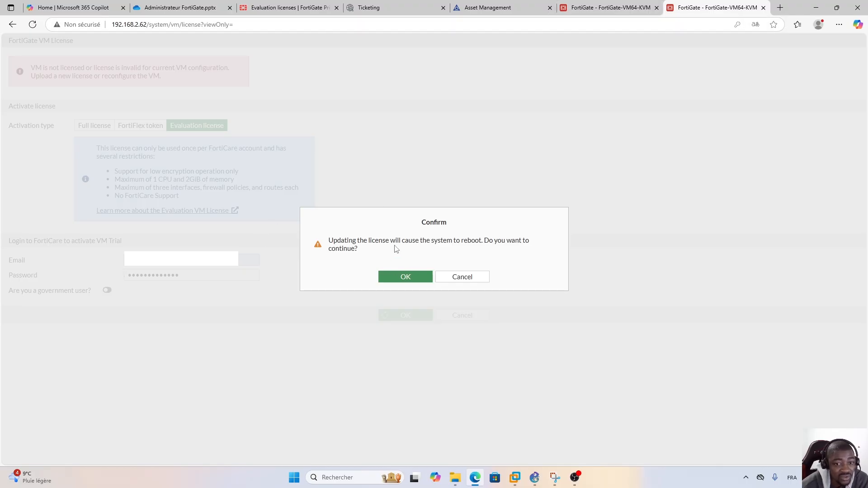
{"action": "left_click", "coordinate": [401, 281]}
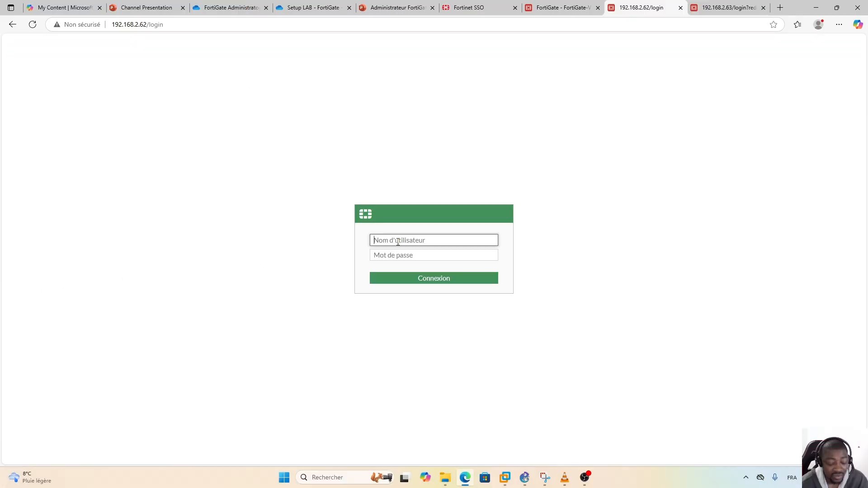
Sign back in as admin after the reboot and postpone the setup steps.
{"action": "type", "text": "admin"}
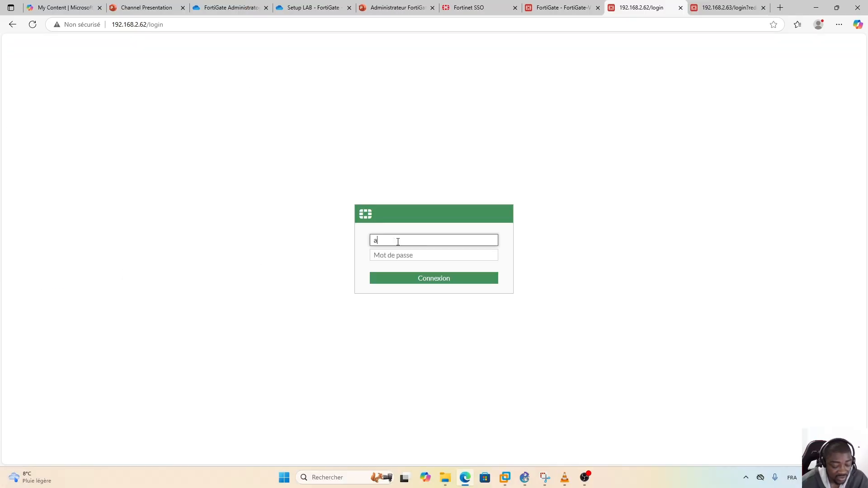
{"action": "key", "text": "Tab"}
{"action": "type", "text": "••"}
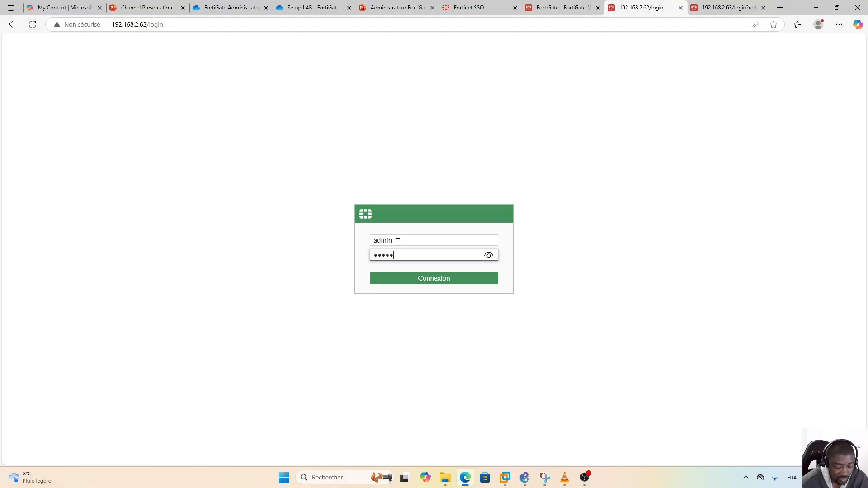
{"action": "type", "text": "••••••"}
{"action": "key", "text": "Return"}
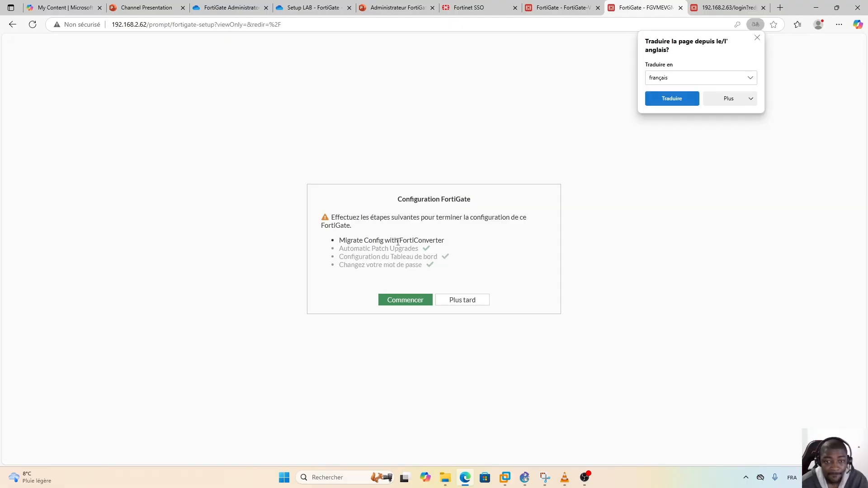
{"action": "left_click", "coordinate": [464, 302]}
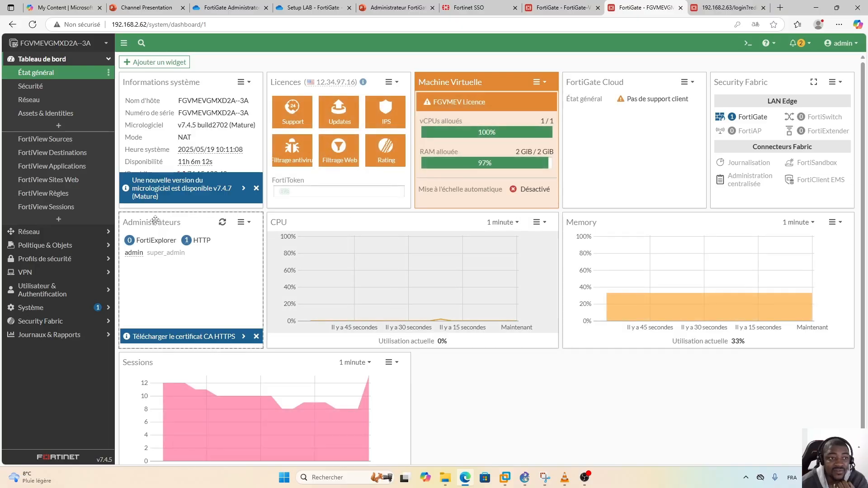
Go to Système > FortiGuard and open the virtual machine's evaluation licence entry.
{"action": "left_click", "coordinate": [35, 307]}
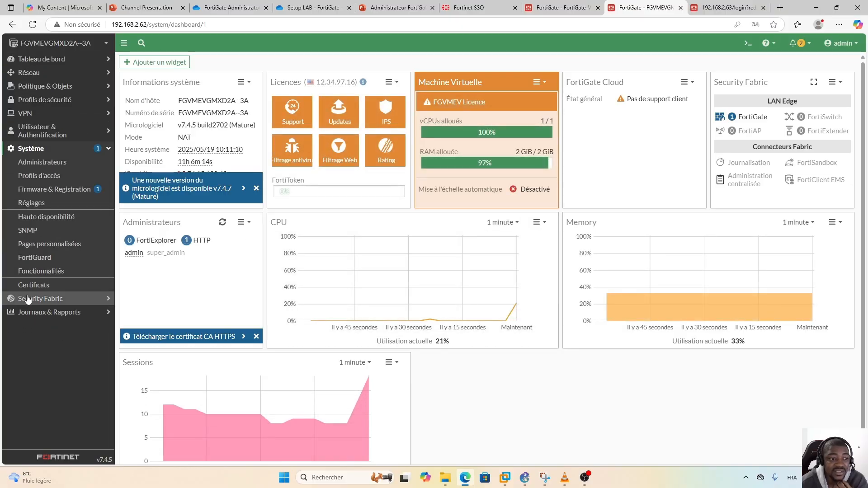
{"action": "left_click", "coordinate": [34, 257]}
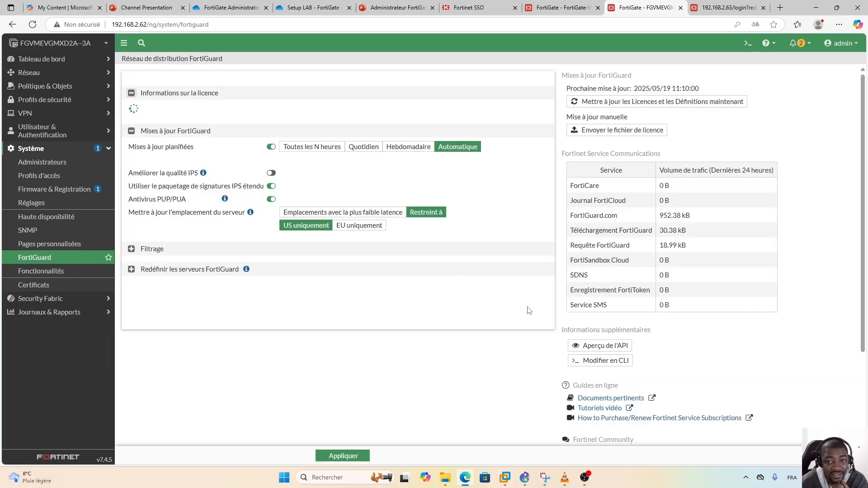
{"action": "scroll", "coordinate": [516, 307], "scroll_direction": "down", "scroll_amount": 3}
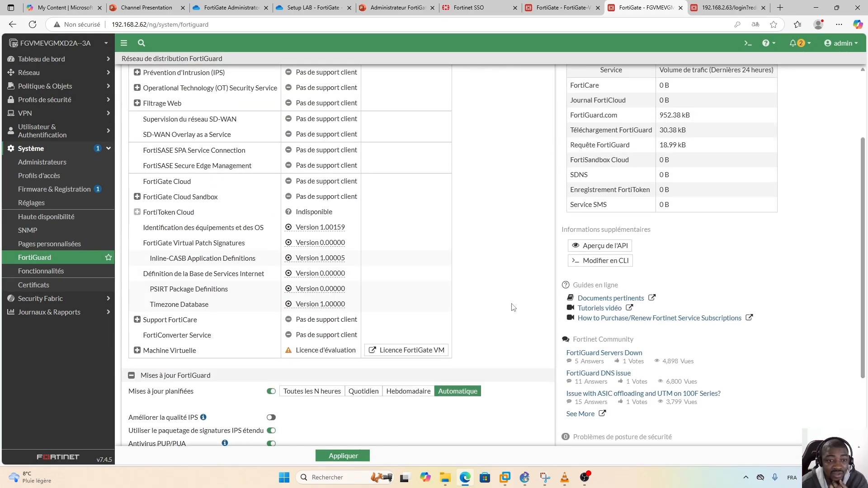
{"action": "scroll", "coordinate": [514, 307], "scroll_direction": "up", "scroll_amount": 3}
{"action": "scroll", "coordinate": [516, 308], "scroll_direction": "down", "scroll_amount": 1}
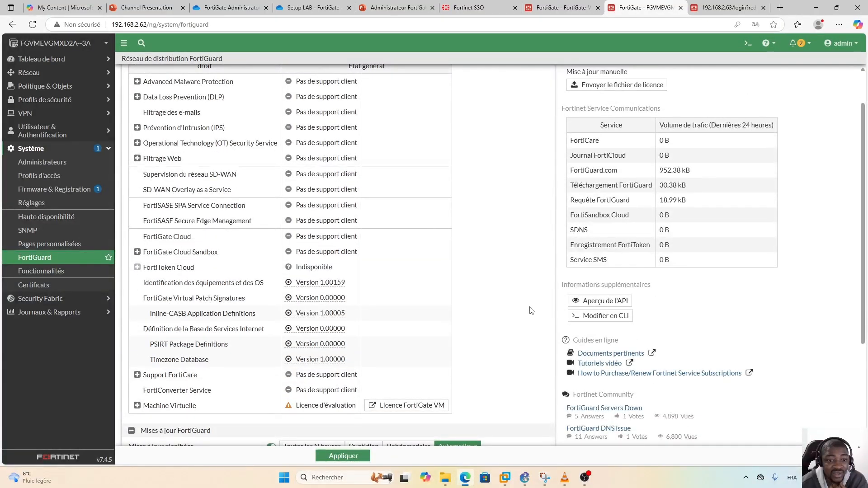
{"action": "scroll", "coordinate": [531, 312], "scroll_direction": "down", "scroll_amount": 1}
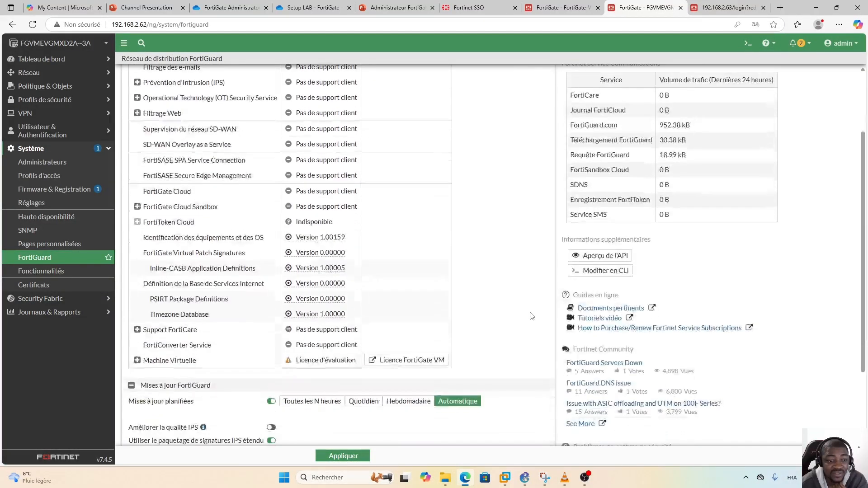
{"action": "left_click", "coordinate": [406, 364]}
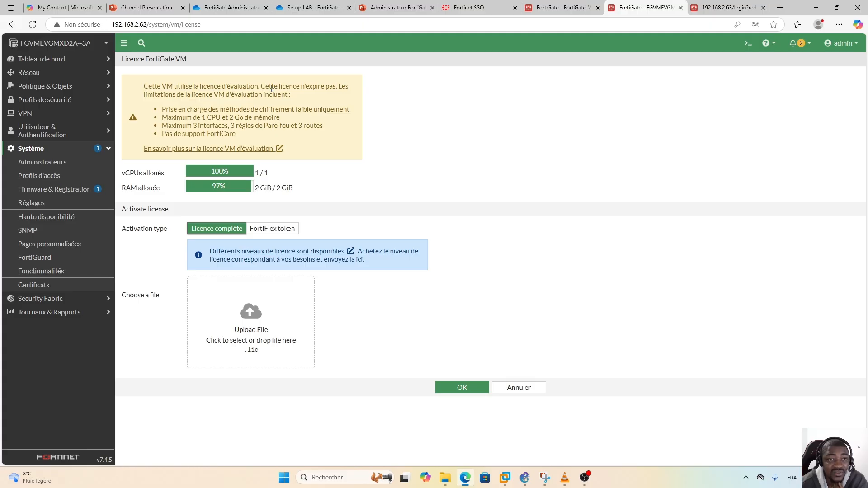
Highlight the 'Cette licence n'expire pas' notice on the FortiGate VM licence page.
{"action": "left_click_drag", "start_coordinate": [261, 88], "coordinate": [337, 89]}
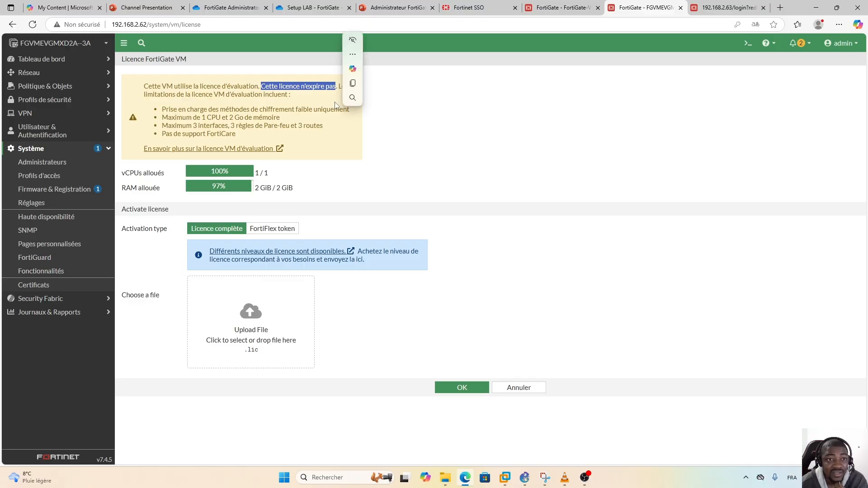
{"action": "left_click", "coordinate": [318, 105]}
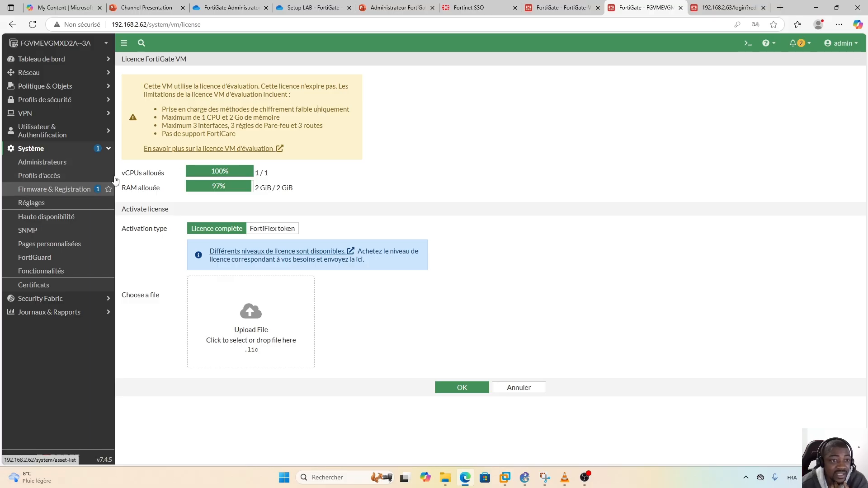
Check the network interfaces list and the empty static routes page.
{"action": "left_click", "coordinate": [80, 73]}
{"action": "left_click", "coordinate": [43, 88]}
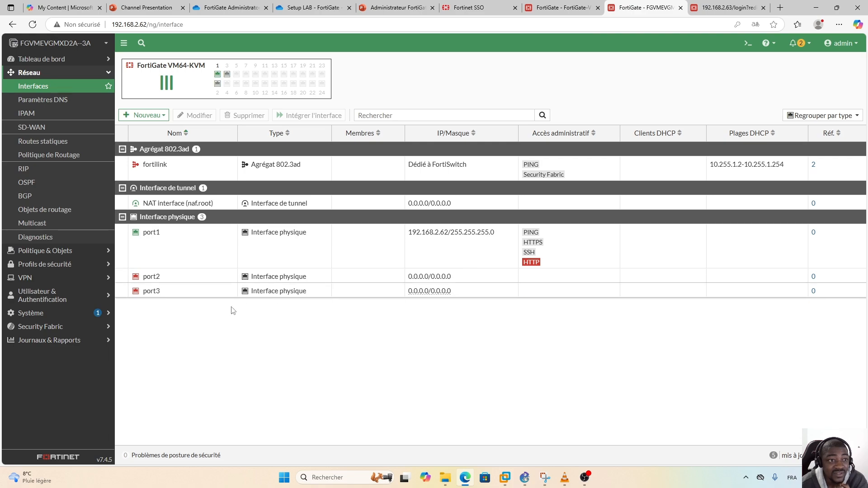
{"action": "left_click", "coordinate": [36, 141]}
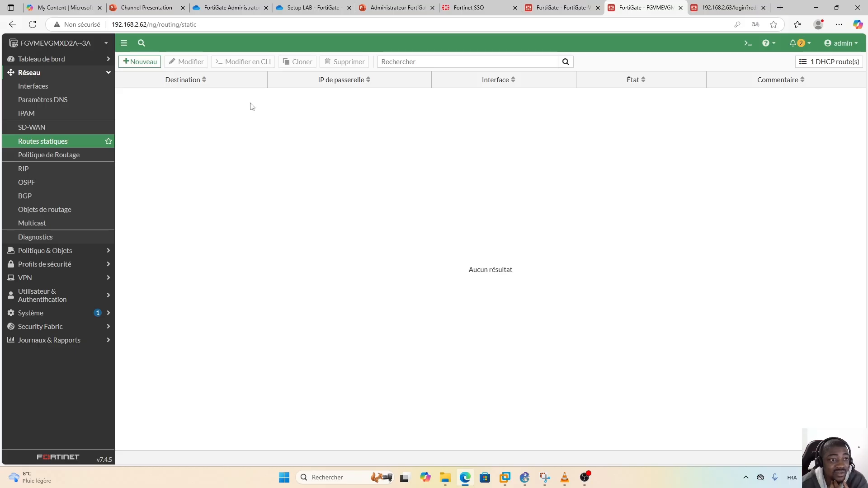
Open the Firewall Policy list under Policy & Objects, showing only the implicit deny rule.
{"action": "left_click", "coordinate": [105, 75]}
{"action": "left_click", "coordinate": [79, 87]}
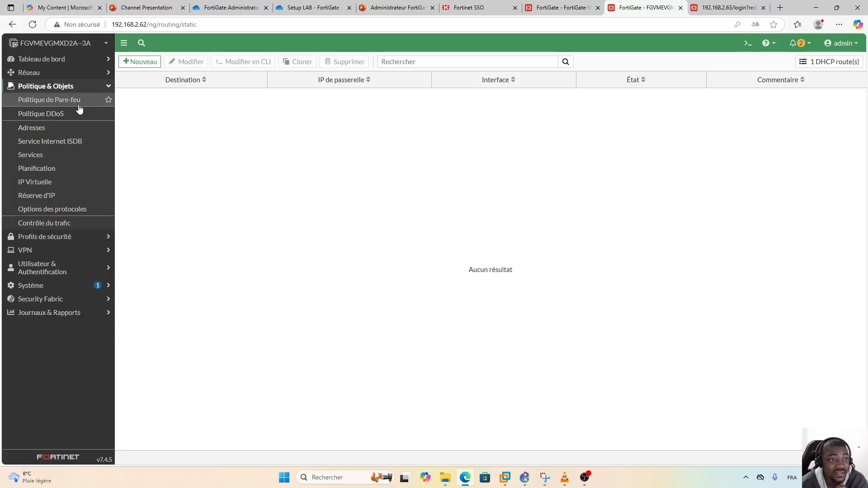
{"action": "left_click", "coordinate": [77, 102]}
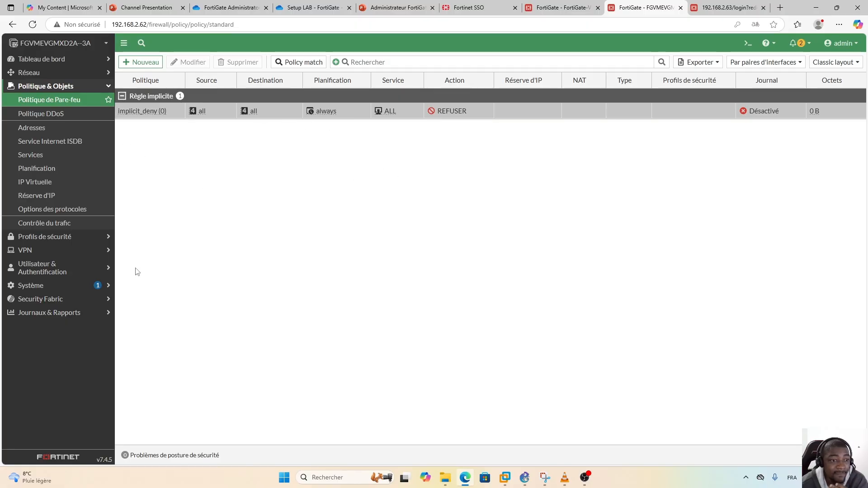
{"action": "left_click", "coordinate": [43, 287]}
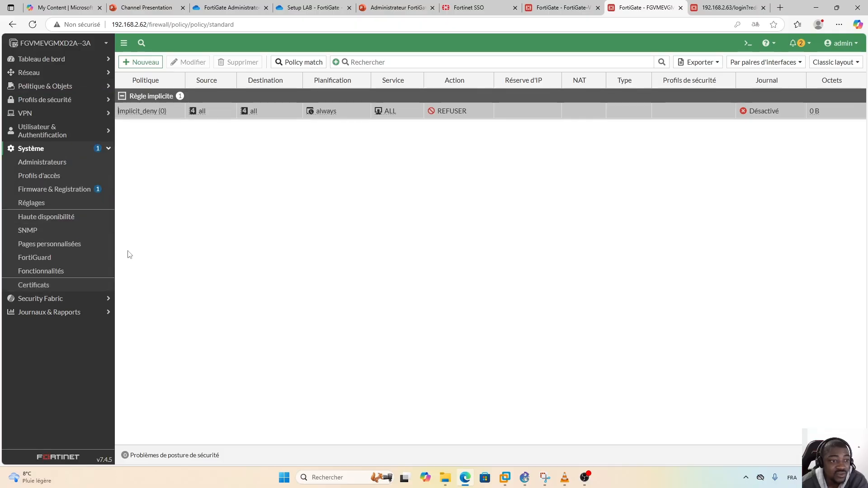
Review System Settings: admin ports HTTP 80, HTTPS 443, SSH 22 and the web UI HTTPS certificate, unchanged.
{"action": "left_click", "coordinate": [30, 204]}
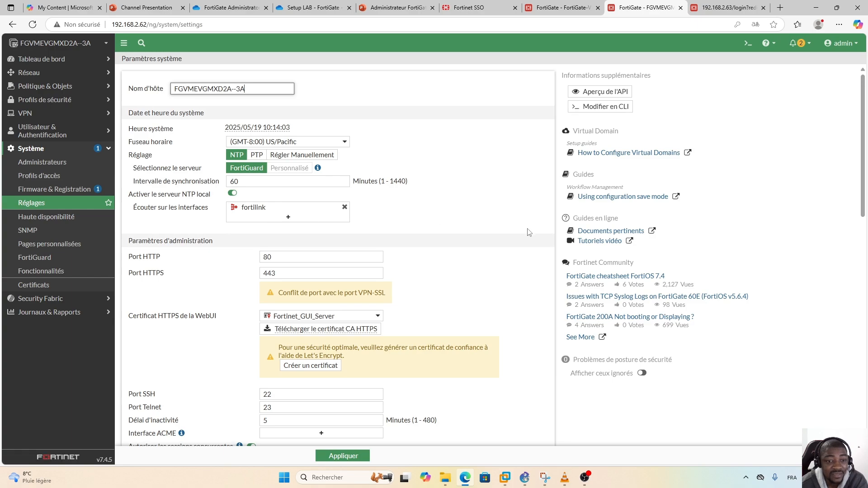
{"action": "scroll", "coordinate": [526, 237], "scroll_direction": "down", "scroll_amount": 2}
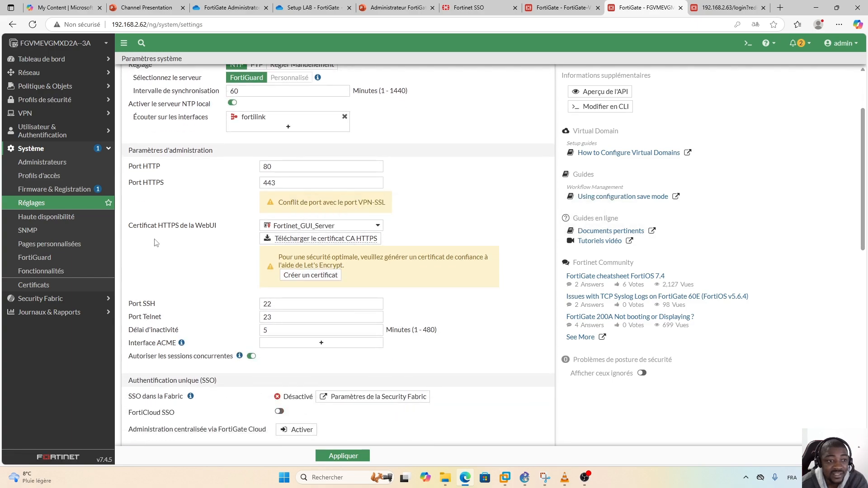
{"action": "mouse_move", "coordinate": [129, 229]}
{"action": "left_mouse_down"}
{"action": "mouse_move", "coordinate": [220, 230]}
{"action": "mouse_move", "coordinate": [128, 229]}
{"action": "left_mouse_up"}
{"action": "left_click", "coordinate": [220, 229]}
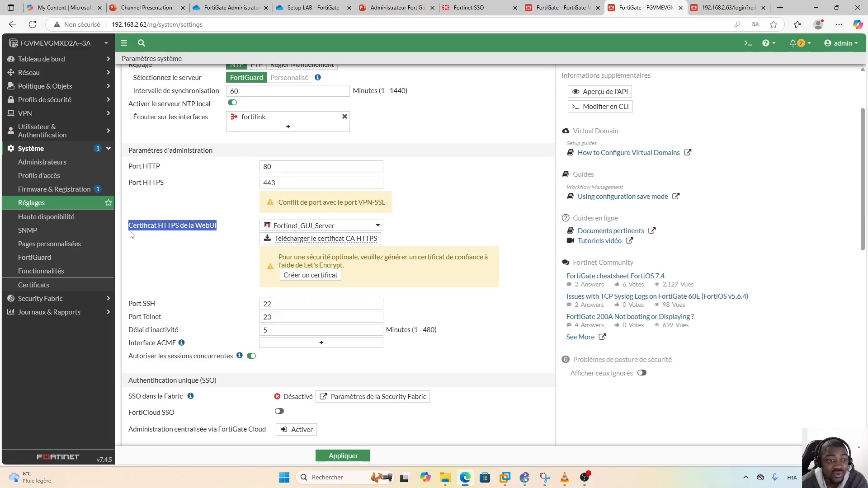
{"action": "left_click", "coordinate": [215, 231]}
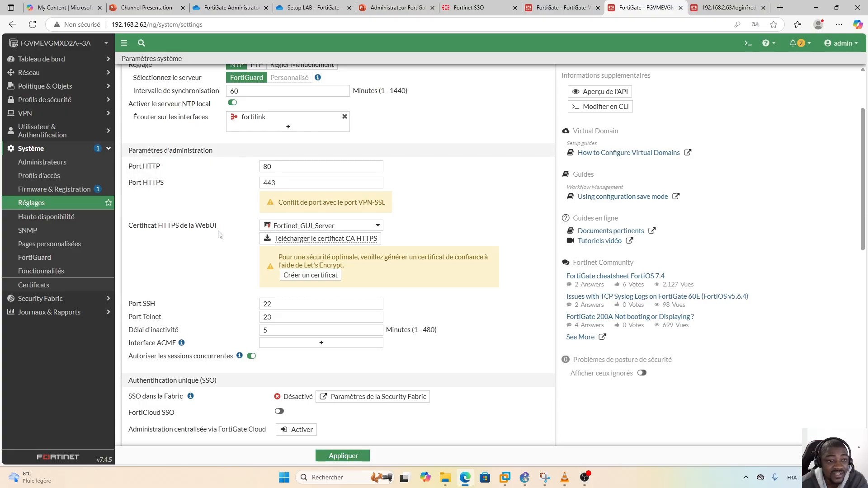
{"action": "left_click", "coordinate": [378, 228]}
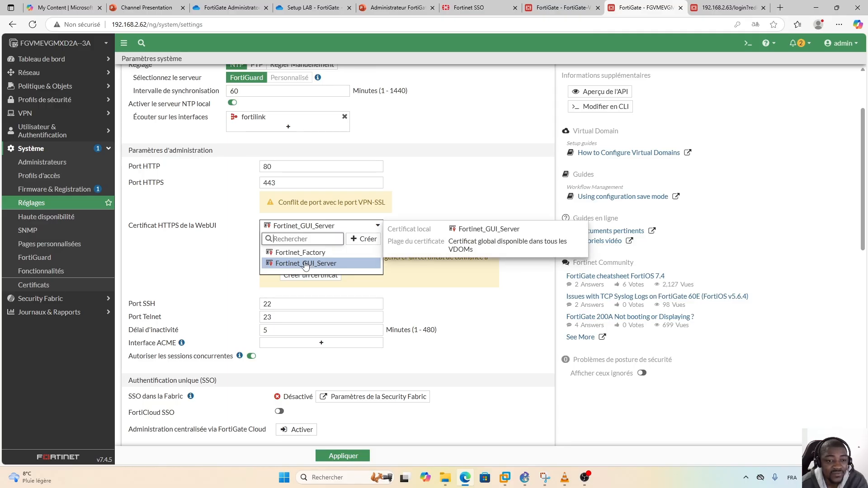
{"action": "left_click", "coordinate": [534, 288]}
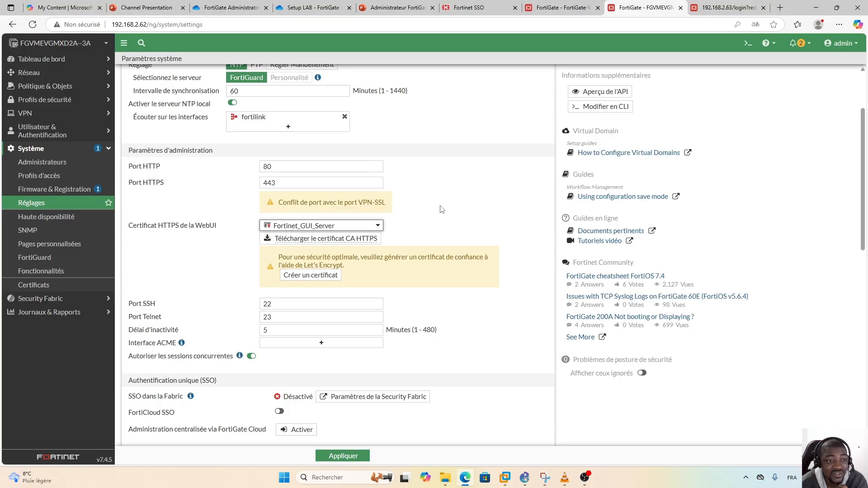
{"action": "scroll", "coordinate": [462, 222], "scroll_direction": "up", "scroll_amount": 2}
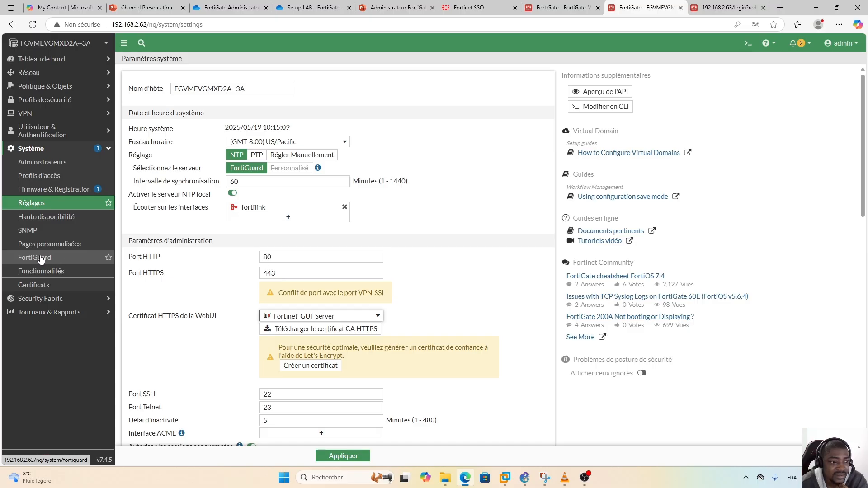
Open System > Firmware & Registration to confirm the unit shows as registered.
{"action": "left_click", "coordinate": [40, 298]}
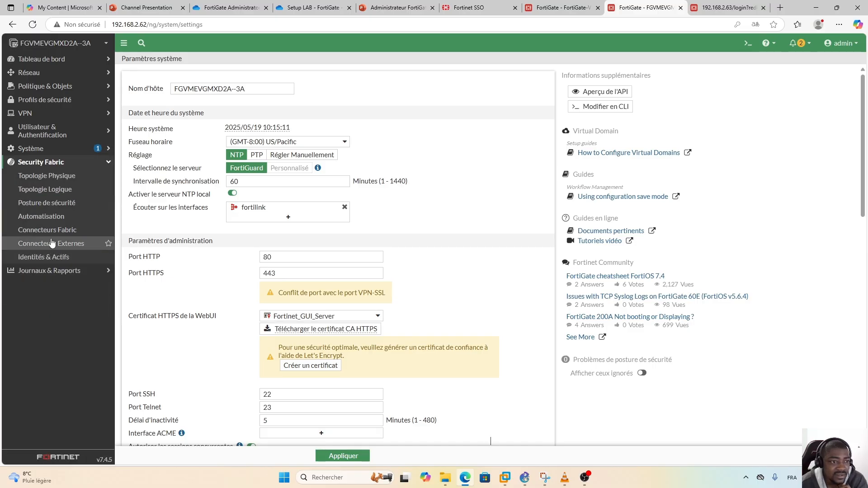
{"action": "left_click", "coordinate": [83, 150]}
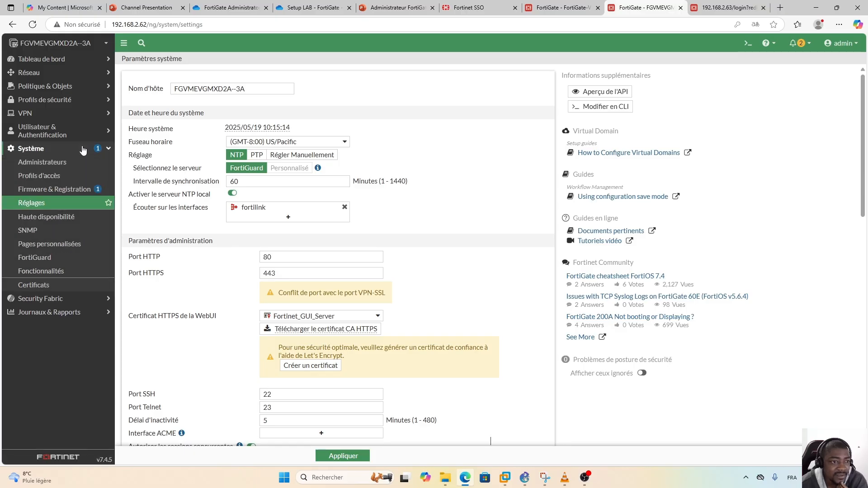
{"action": "left_click", "coordinate": [33, 191]}
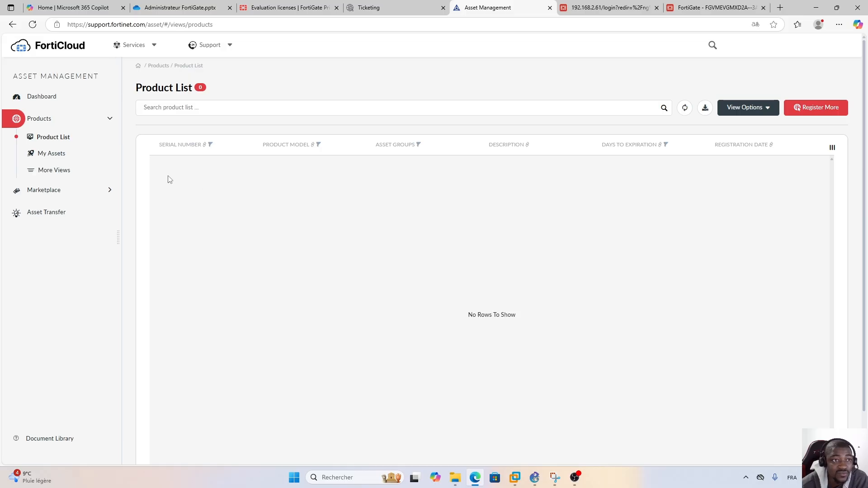
Reload FortiCloud's Product List to see the FortiGate VM Trial, then return to the 192.168.2.63 tab.
{"action": "left_click", "coordinate": [33, 24]}
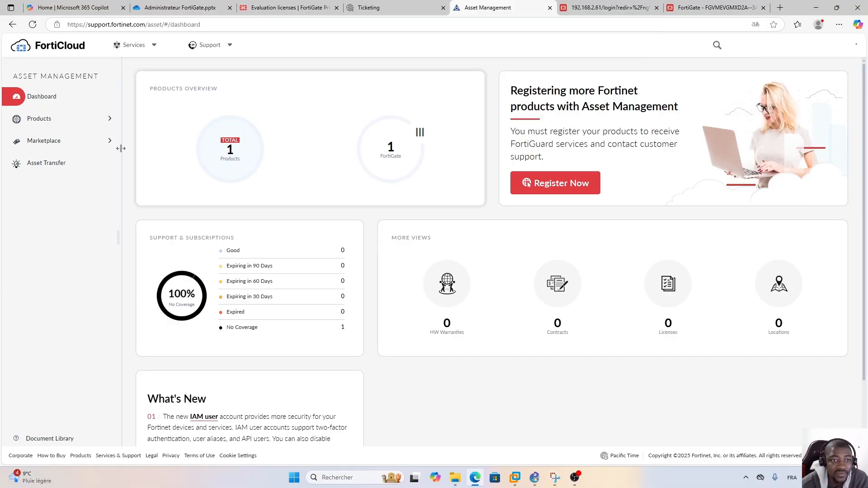
{"action": "left_click", "coordinate": [77, 120]}
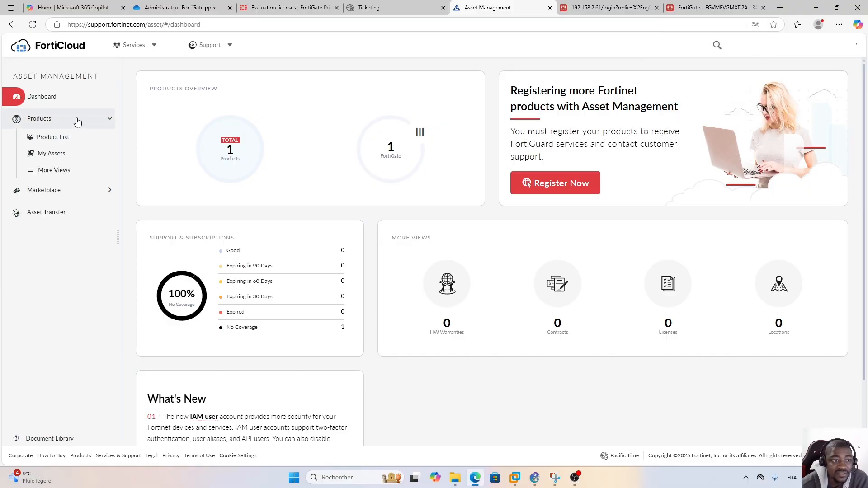
{"action": "left_click", "coordinate": [45, 139]}
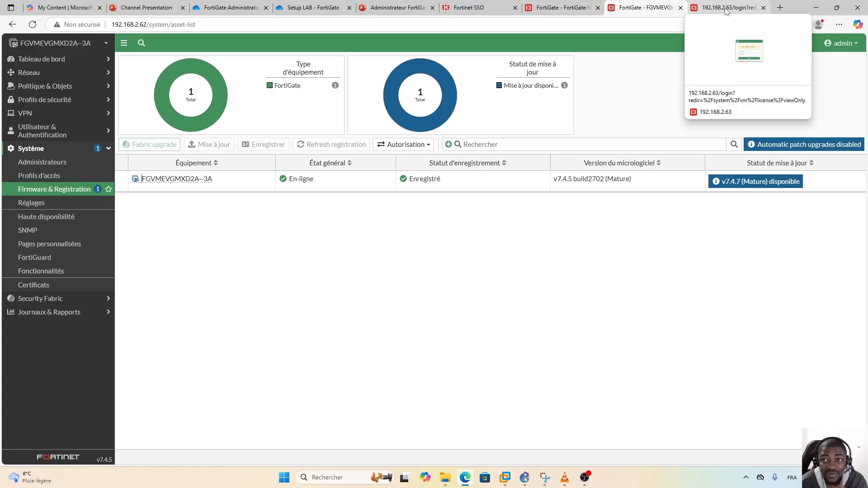
{"action": "left_click", "coordinate": [728, 9]}
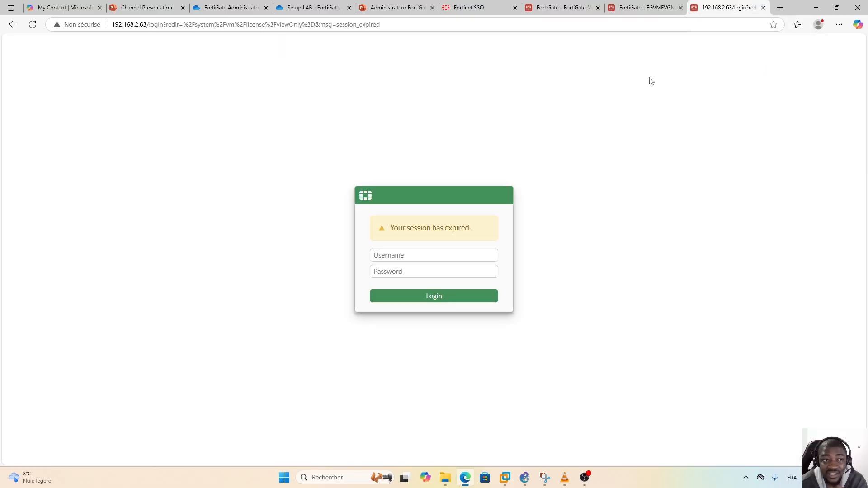
Log back in to 192.168.2.63 with the admin username and password, dismissing the translate offer.
{"action": "left_click", "coordinate": [408, 256]}
{"action": "type", "text": "admin"}
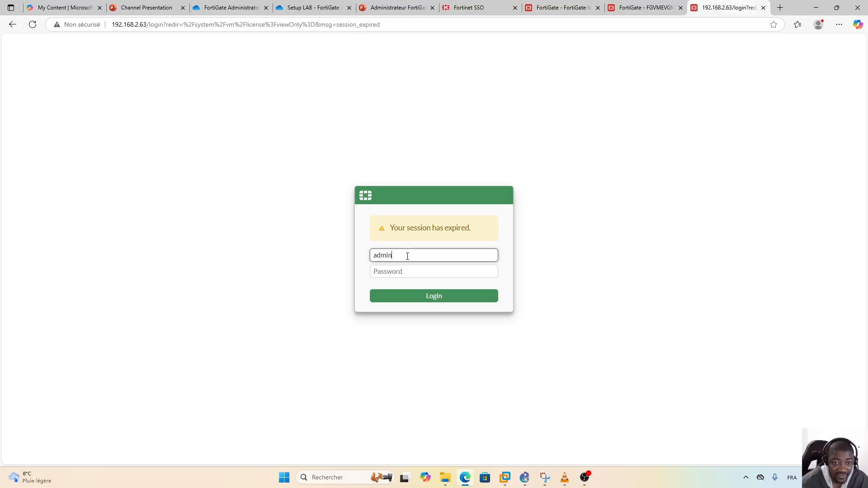
{"action": "key", "text": "Tab"}
{"action": "type", "text": "**"}
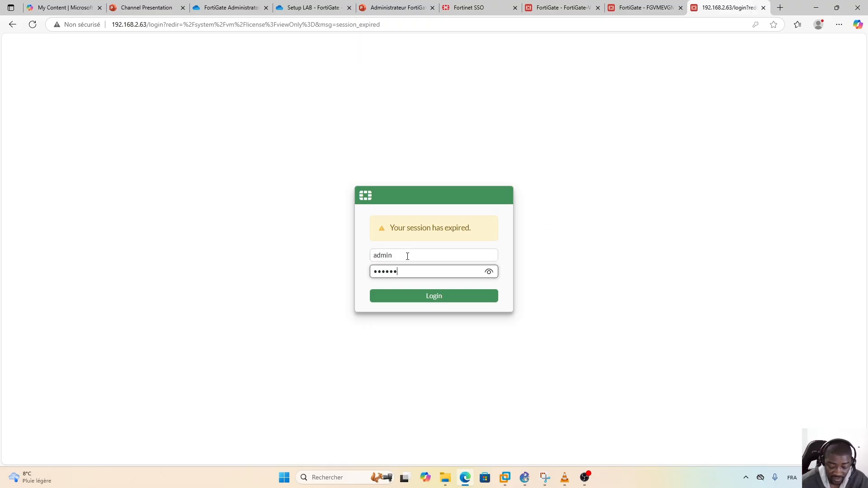
{"action": "type", "text": "*******"}
{"action": "key", "text": "Return"}
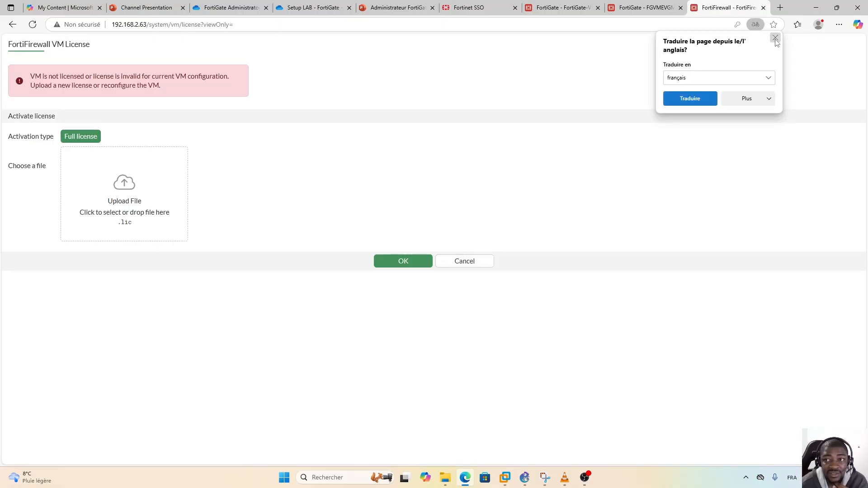
{"action": "left_click", "coordinate": [775, 37]}
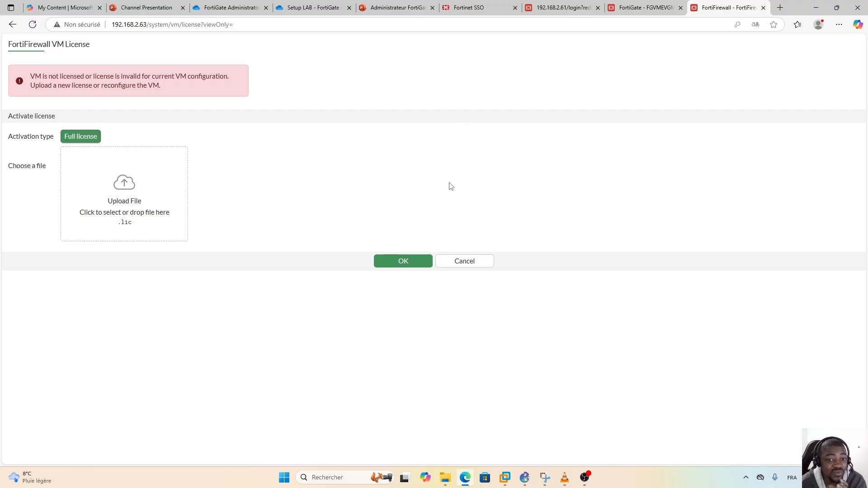
{"action": "left_click", "coordinate": [524, 478]}
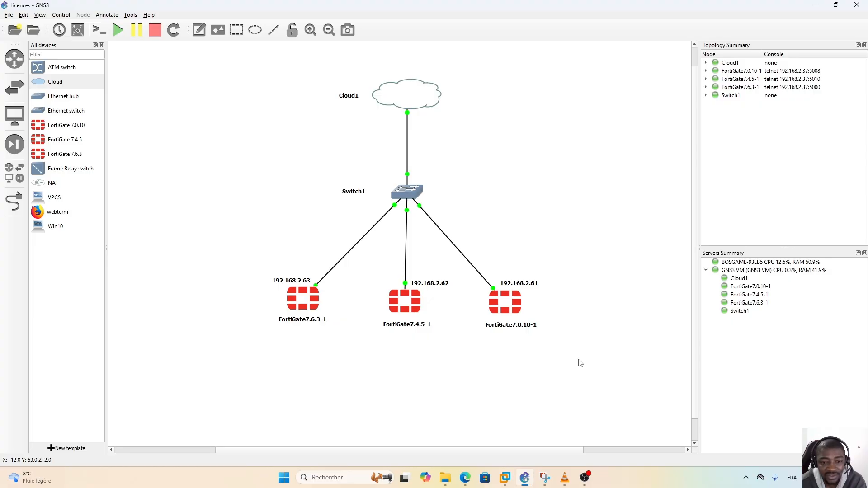
{"action": "mouse_move", "coordinate": [505, 482]}
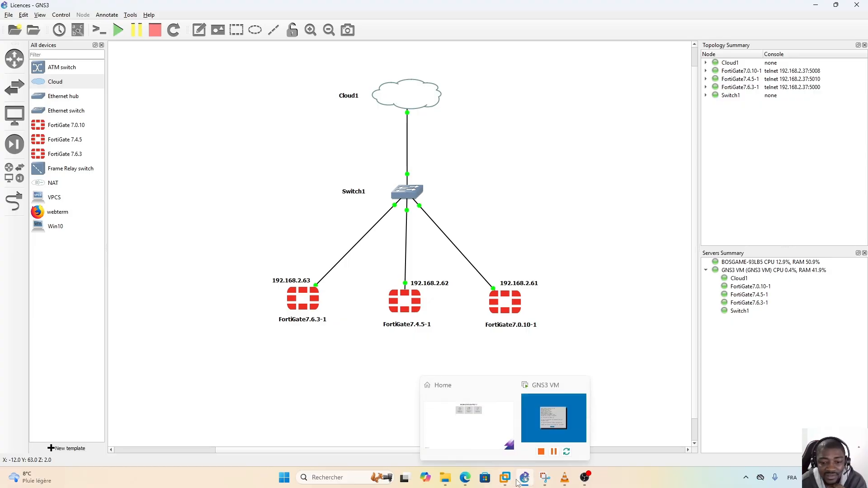
{"action": "left_click", "coordinate": [465, 478]}
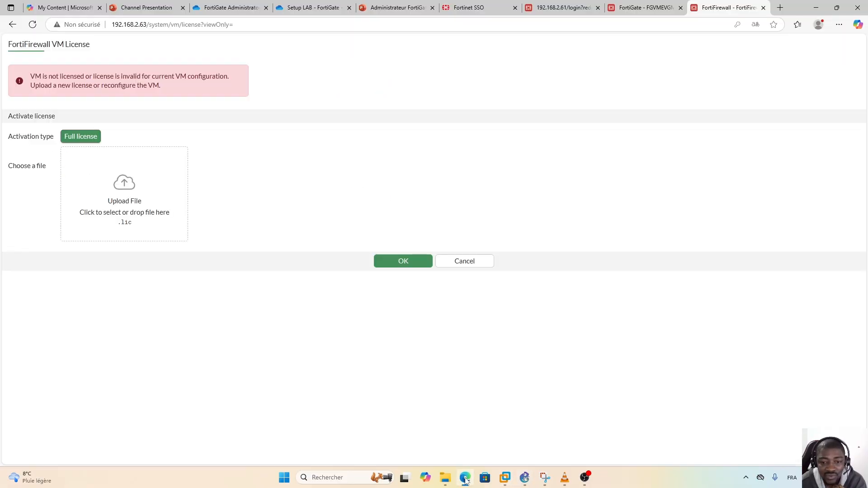
{"action": "left_click", "coordinate": [252, 8]}
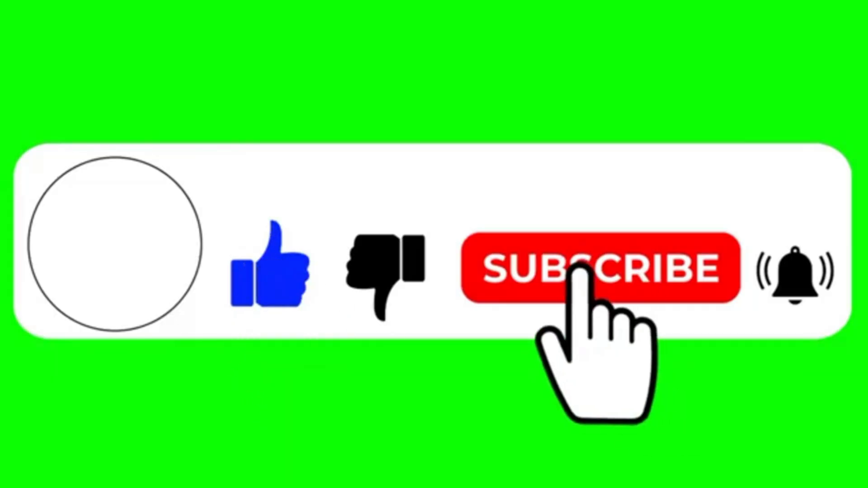